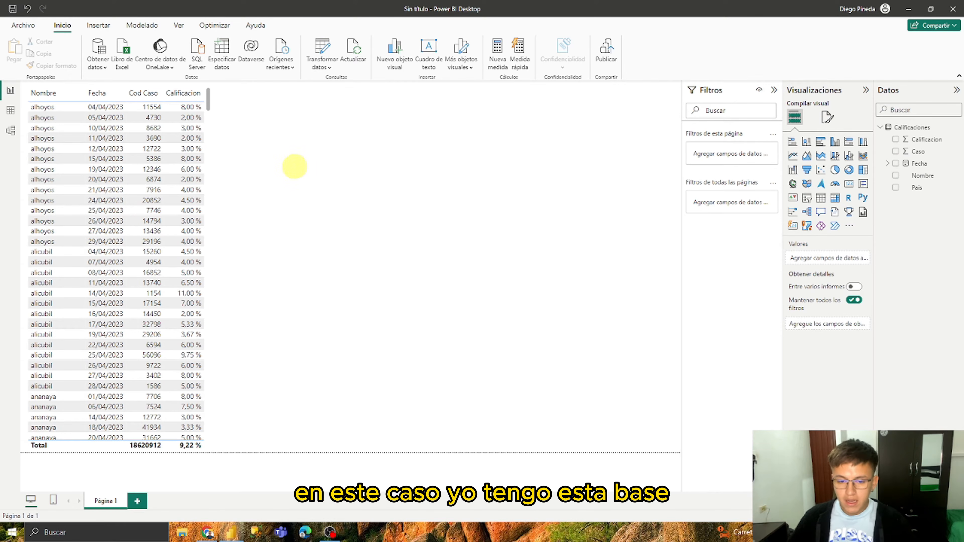
Inspect the Fecha, País, Caso, Nombre and Calificacion columns in the table data view.
{"action": "left_click", "coordinate": [11, 110]}
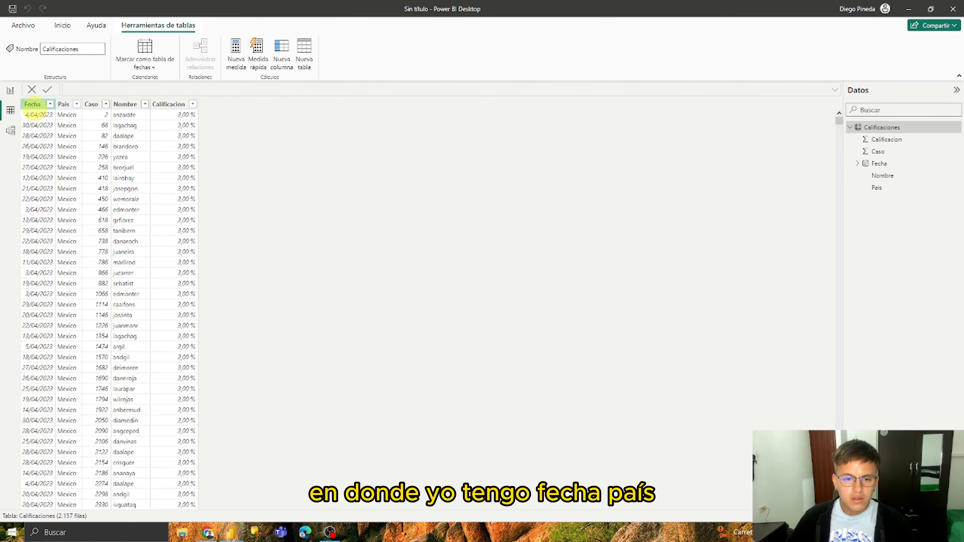
{"action": "left_click", "coordinate": [33, 106]}
{"action": "left_click", "coordinate": [64, 106]}
{"action": "left_click", "coordinate": [91, 106]}
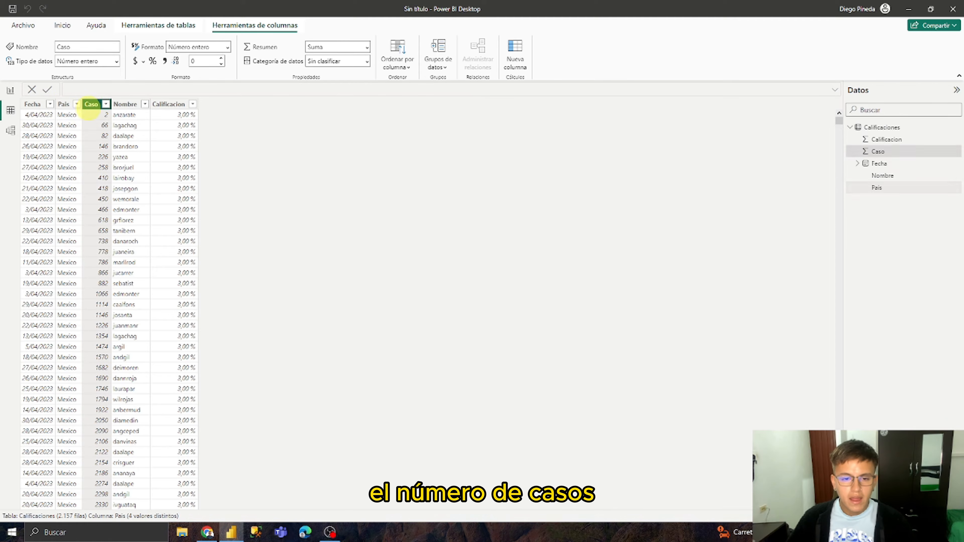
{"action": "left_click", "coordinate": [127, 106]}
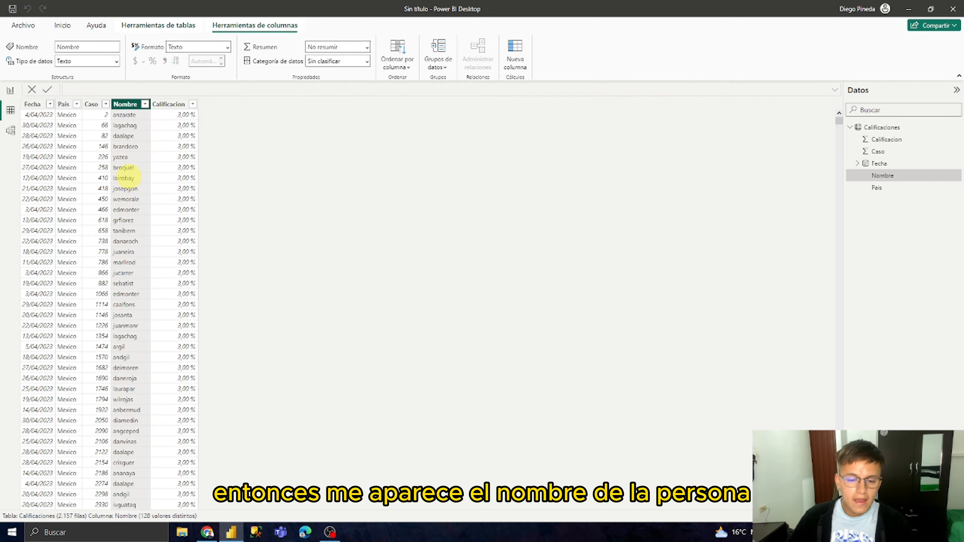
{"action": "left_click", "coordinate": [129, 166]}
{"action": "left_click", "coordinate": [101, 166]}
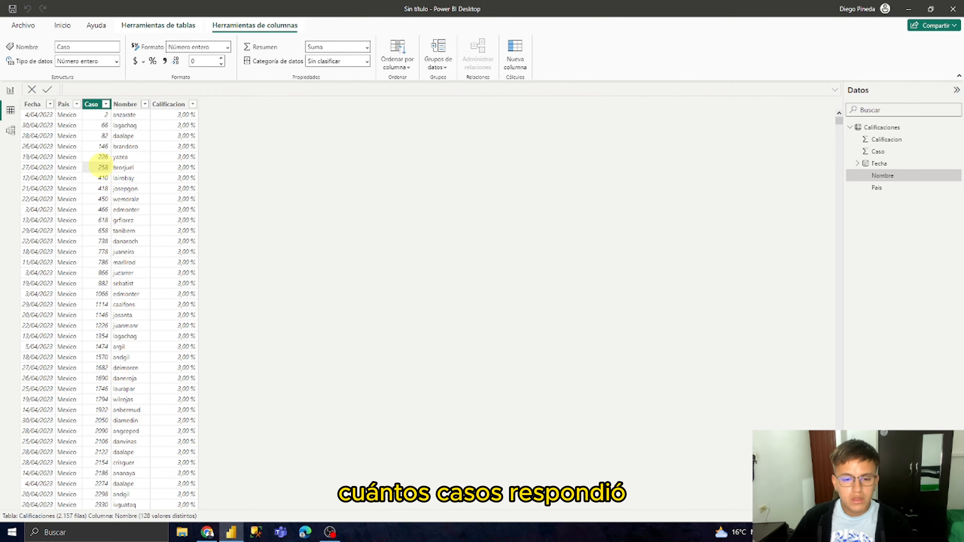
{"action": "left_click", "coordinate": [168, 167]}
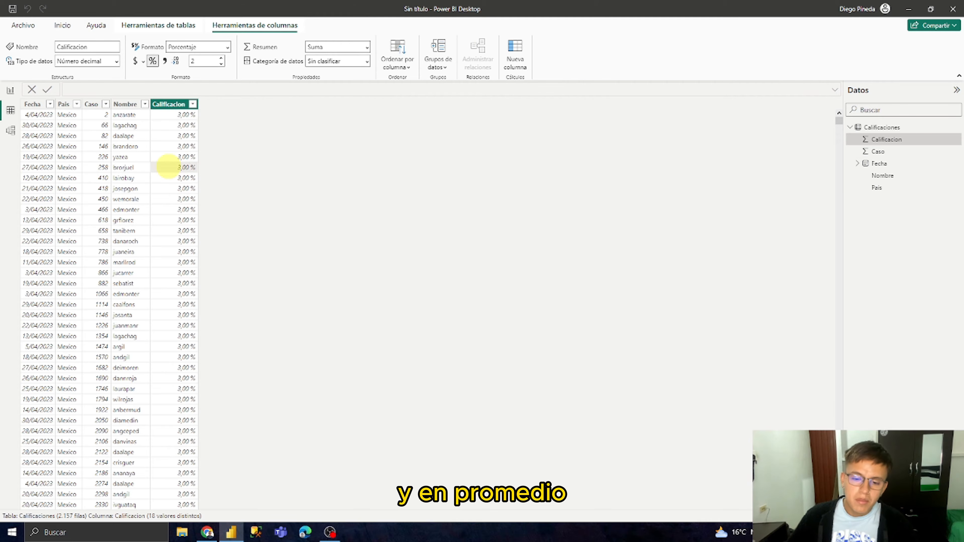
Review the distinct Calificacion values without filtering, then return to the report page.
{"action": "scroll", "coordinate": [167, 167], "scroll_direction": "down", "scroll_amount": 20}
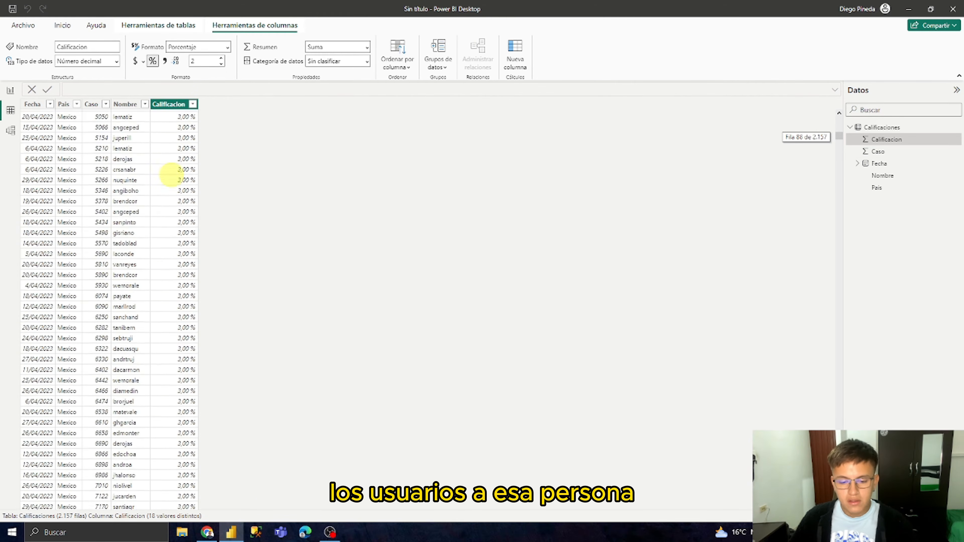
{"action": "scroll", "coordinate": [169, 178], "scroll_direction": "down", "scroll_amount": 18}
{"action": "left_click", "coordinate": [193, 103]}
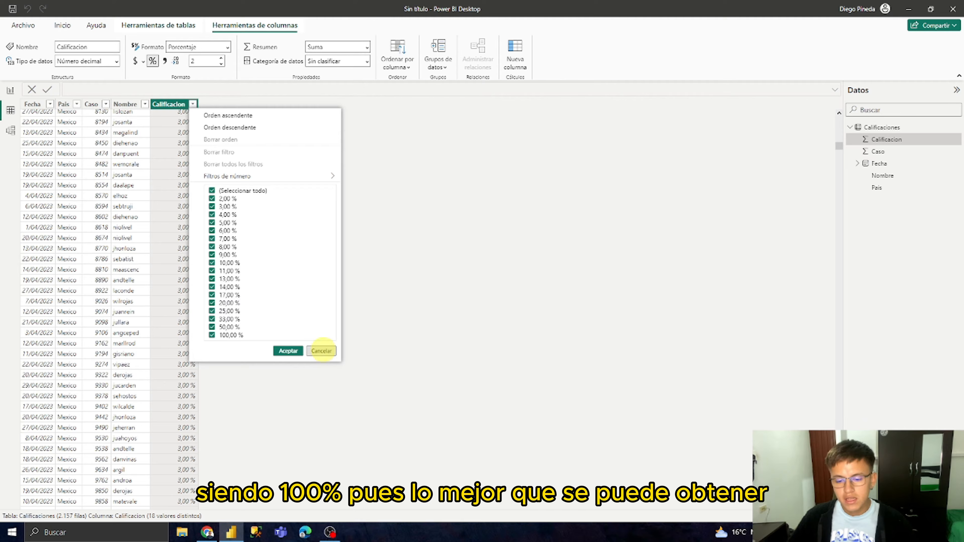
{"action": "left_click", "coordinate": [321, 350]}
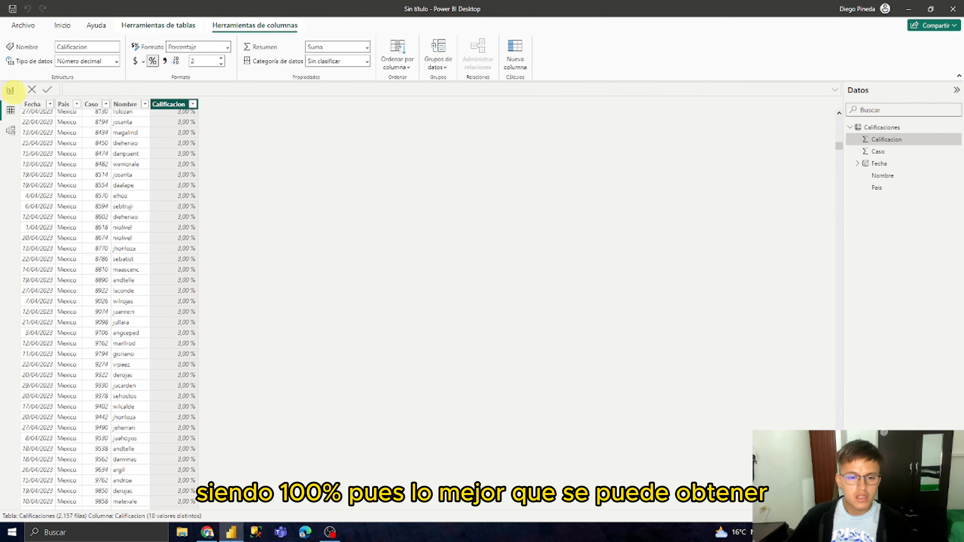
{"action": "left_click", "coordinate": [11, 90]}
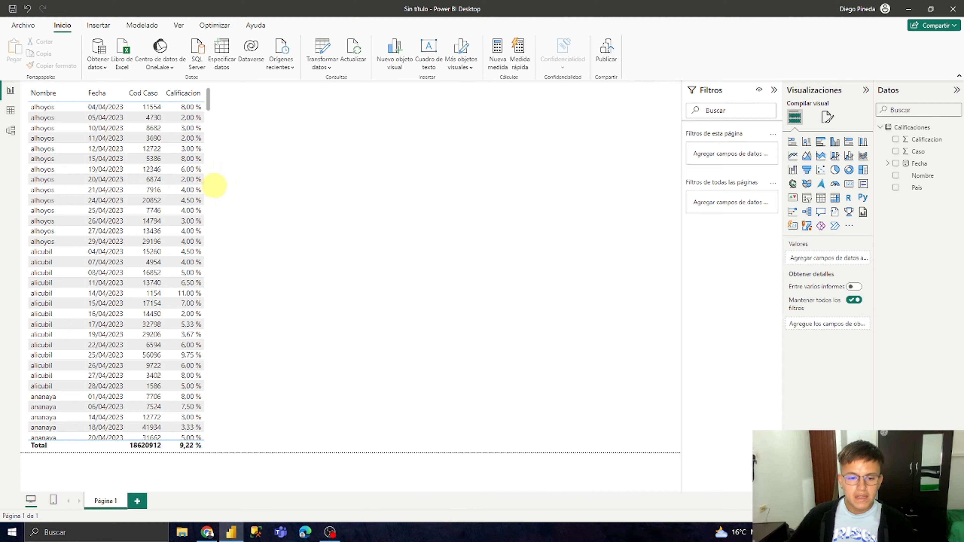
Add País to the grades table as its first column, ahead of Nombre.
{"action": "scroll", "coordinate": [211, 186], "scroll_direction": "down", "scroll_amount": 10}
{"action": "left_click", "coordinate": [212, 186]}
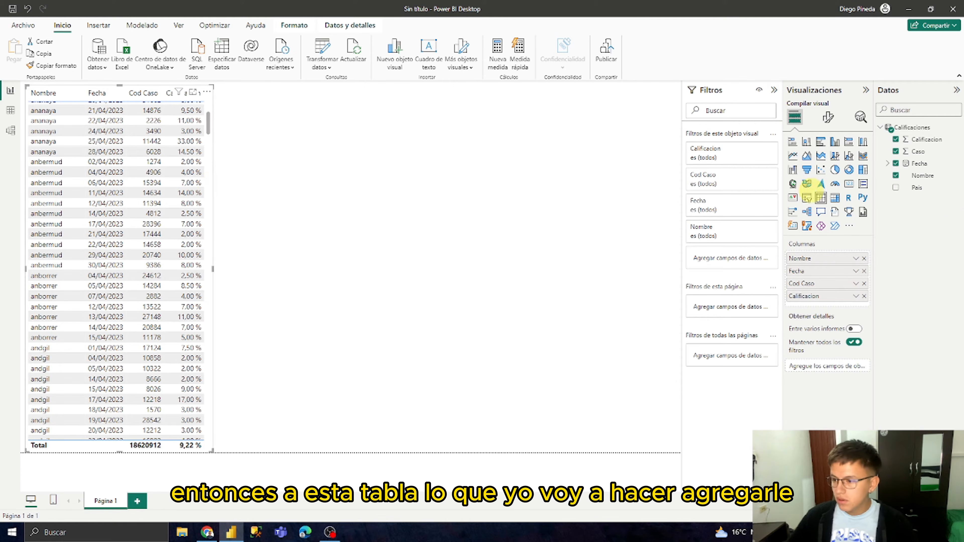
{"action": "left_click_drag", "start_coordinate": [917, 187], "coordinate": [824, 255]}
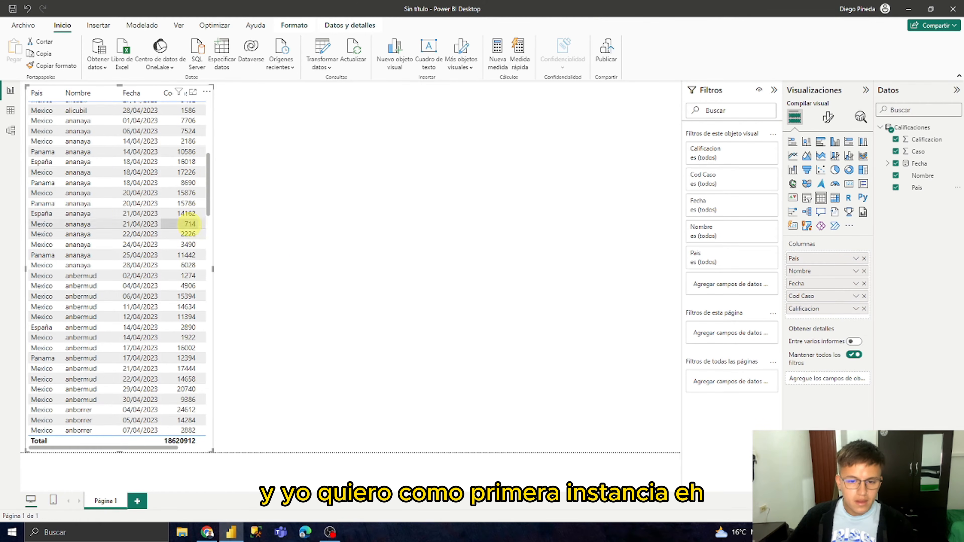
{"action": "scroll", "coordinate": [109, 182], "scroll_direction": "up", "scroll_amount": 1}
{"action": "scroll", "coordinate": [109, 182], "scroll_direction": "up", "scroll_amount": 5}
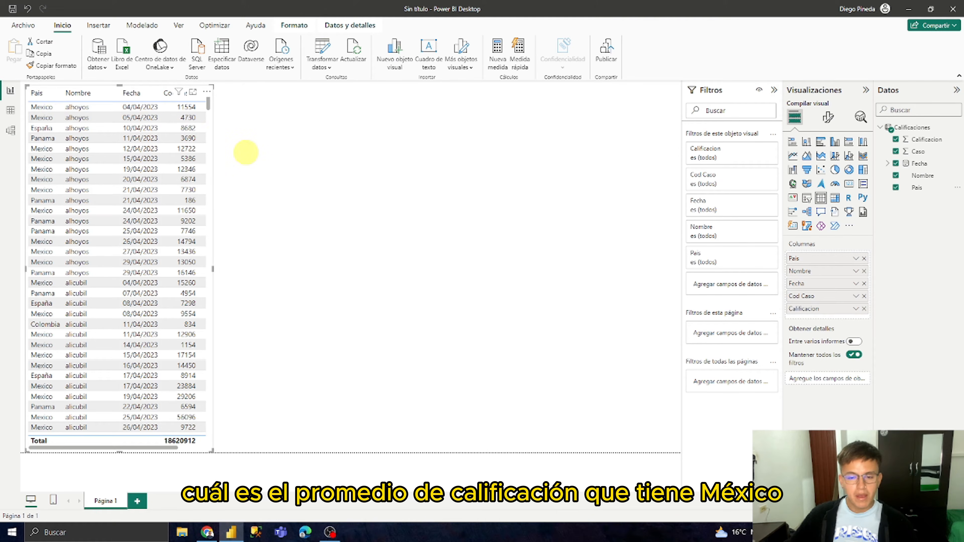
Widen the grades table so the Calificacion column is fully visible.
{"action": "left_click", "coordinate": [246, 152]}
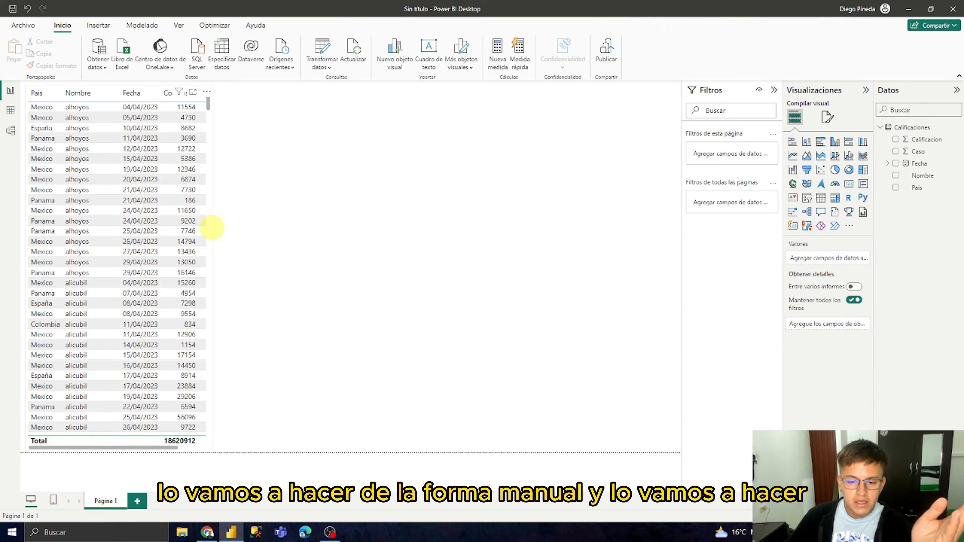
{"action": "left_click", "coordinate": [209, 259]}
{"action": "left_click_drag", "start_coordinate": [214, 269], "coordinate": [252, 276]}
{"action": "left_click", "coordinate": [300, 274]}
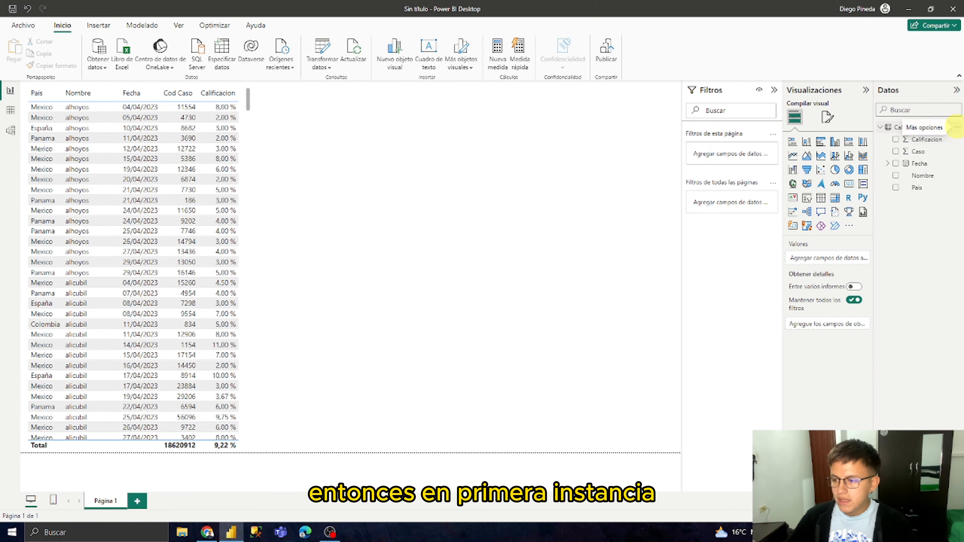
Create a new measure in Calificaciones named M_Promedio_Manual.
{"action": "left_click", "coordinate": [956, 127]}
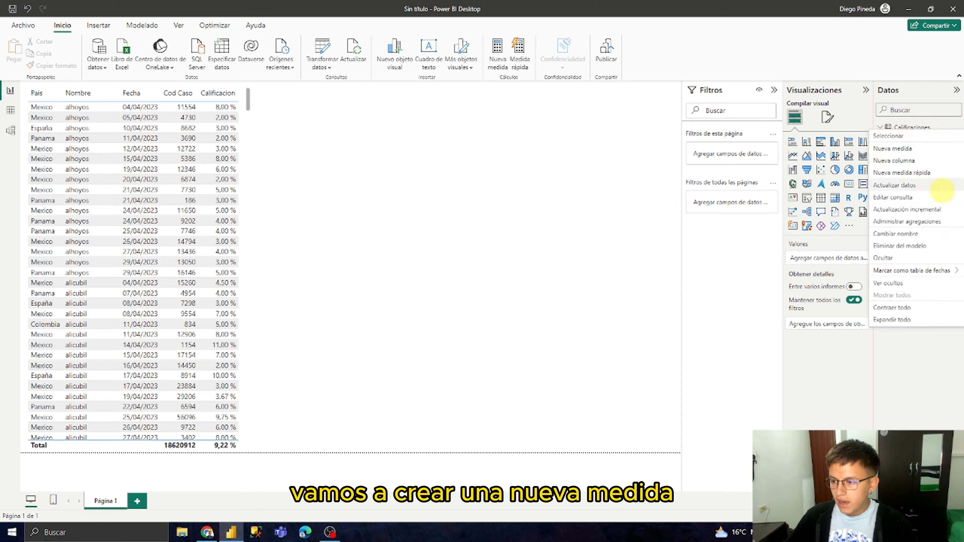
{"action": "left_click", "coordinate": [893, 148]}
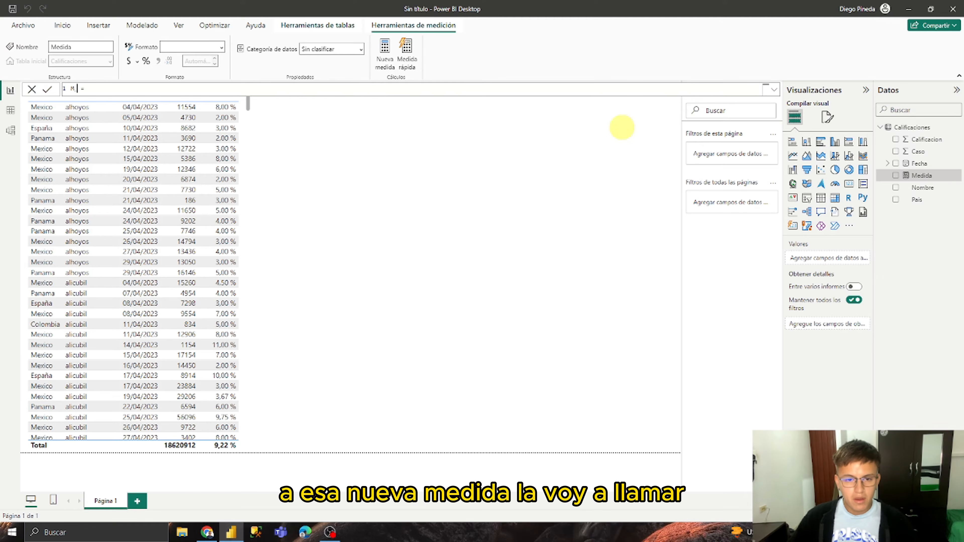
{"action": "type", "text": "M_Promedio"}
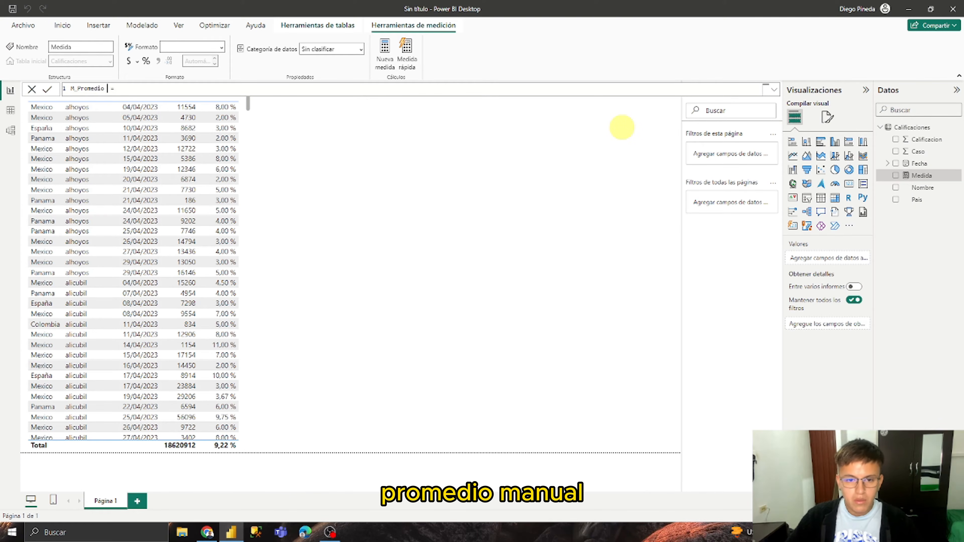
{"action": "key", "text": "BackSpace"}
{"action": "type", "text": "_Manu"}
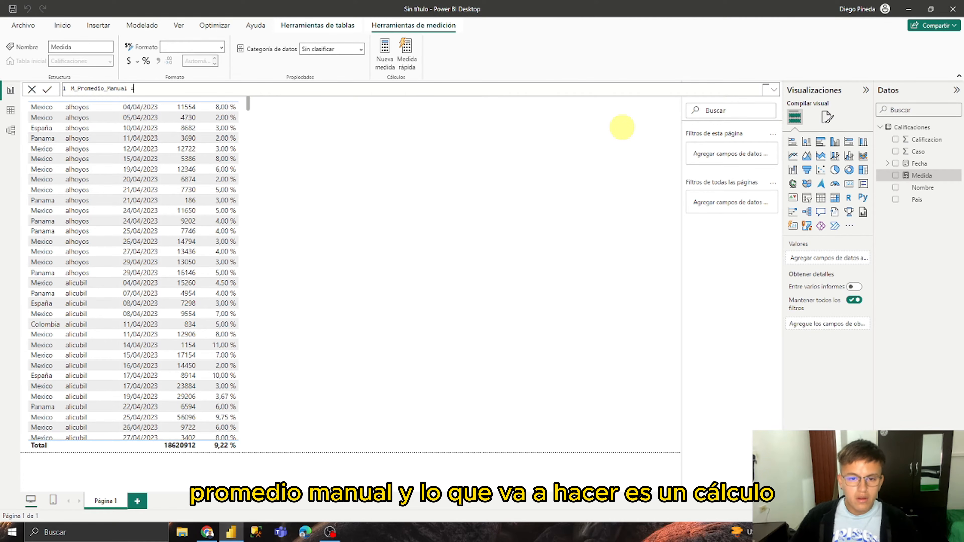
{"action": "type", "text": "al"}
Start the formula with CALCULATE(AVERAGE(Calificaciones[Calificacion]), on a new line.
{"action": "key", "text": "shift+Return"}
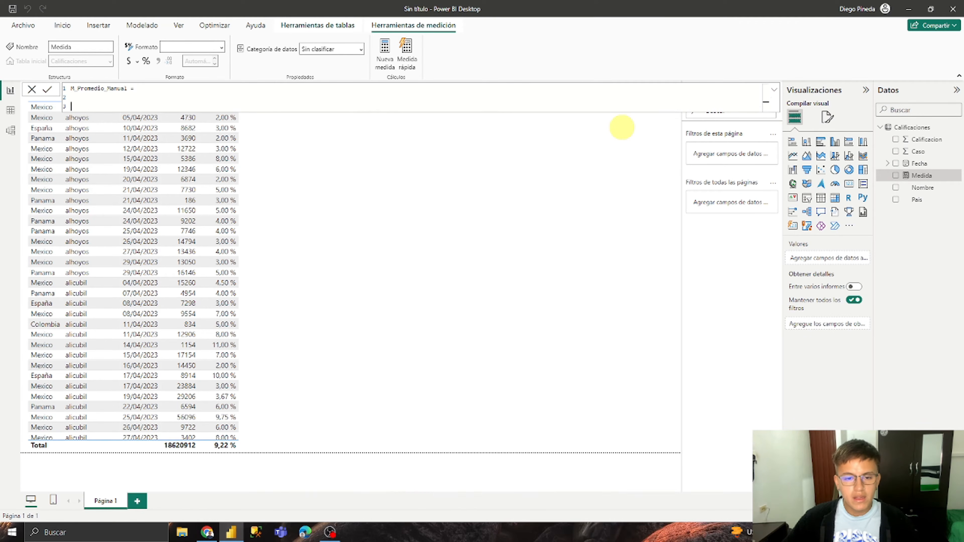
{"action": "type", "text": "CALCULATE(AVERAGE(cali"}
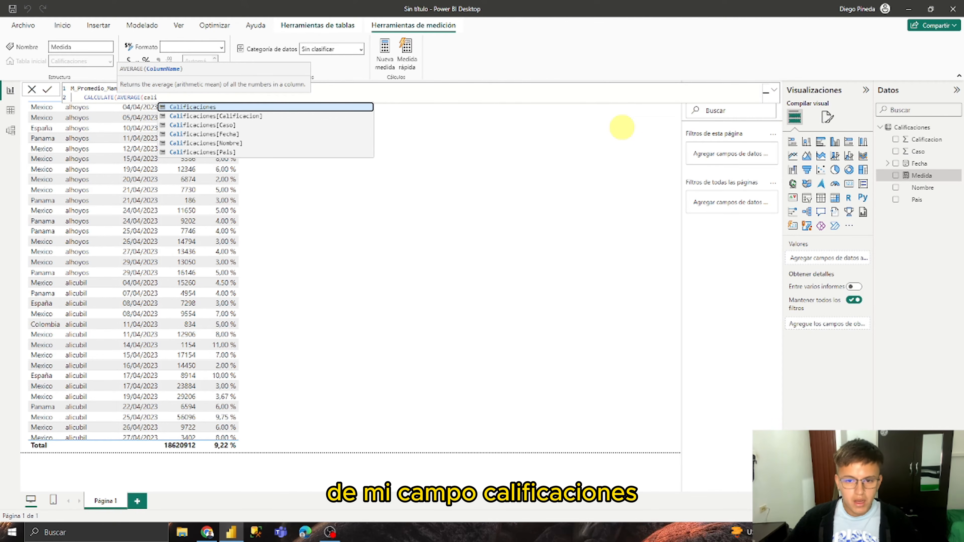
{"action": "key", "text": "Down"}
{"action": "key", "text": "Tab"}
{"action": "type", "text": "),"}
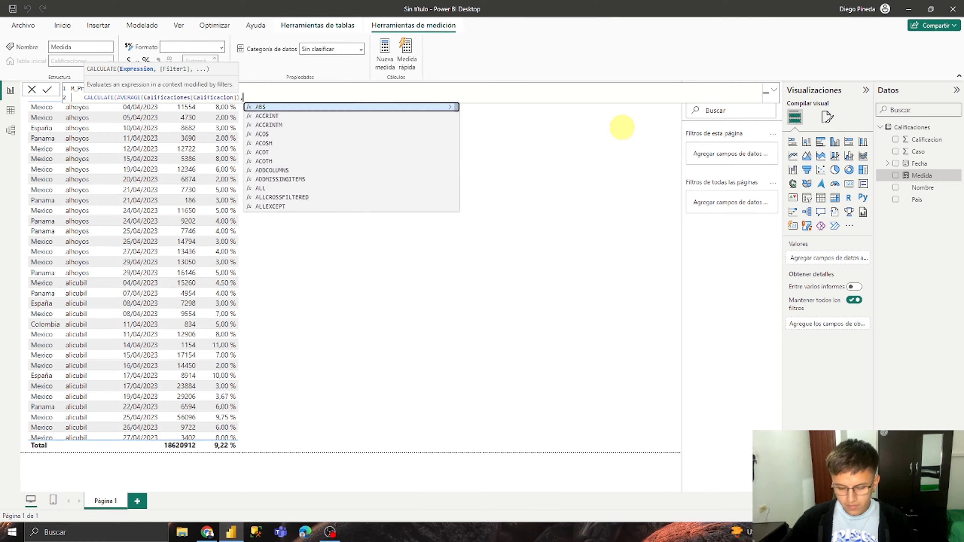
Add the Calificaciones[Pais] = "Mexico" filter and commit the measure.
{"action": "key", "text": "shift+Return"}
{"action": "key", "text": "Tab"}
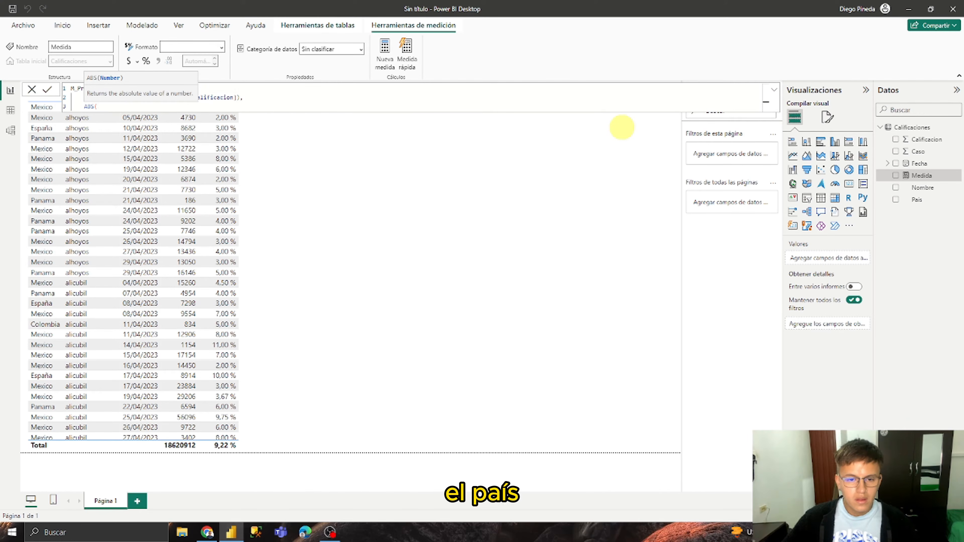
{"action": "key", "text": "shift+Home"}
{"action": "type", "text": "pais"}
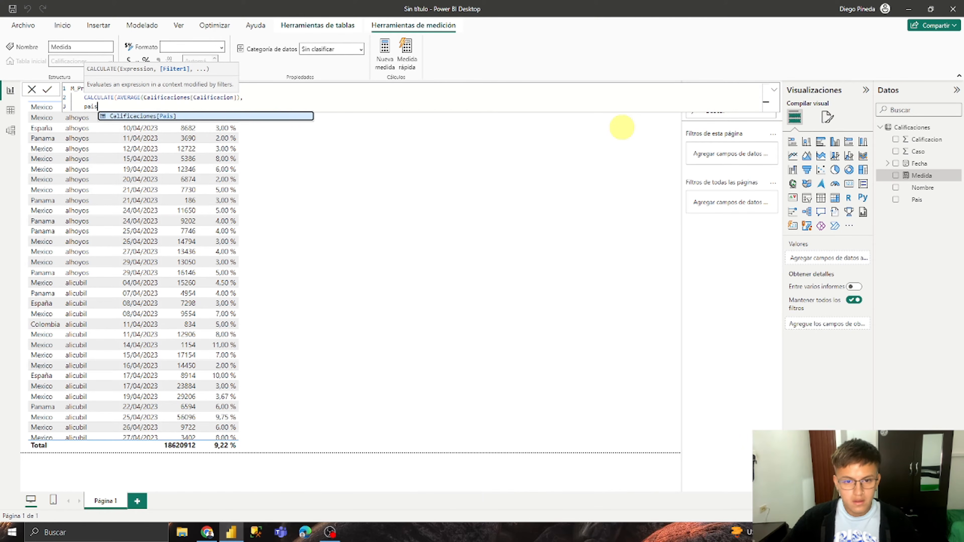
{"action": "key", "text": "Tab"}
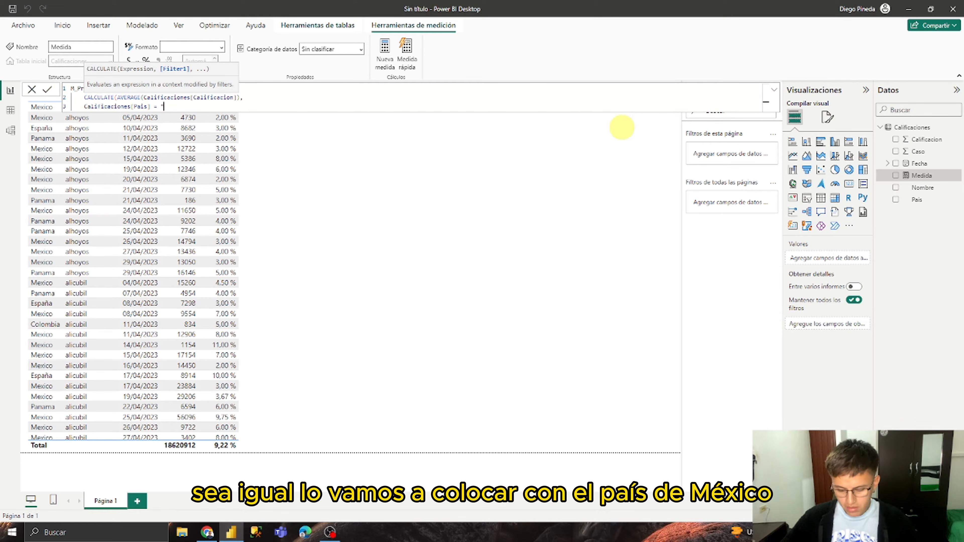
{"action": "type", "text": "= \"Mexico\")"}
{"action": "key", "text": "Return"}
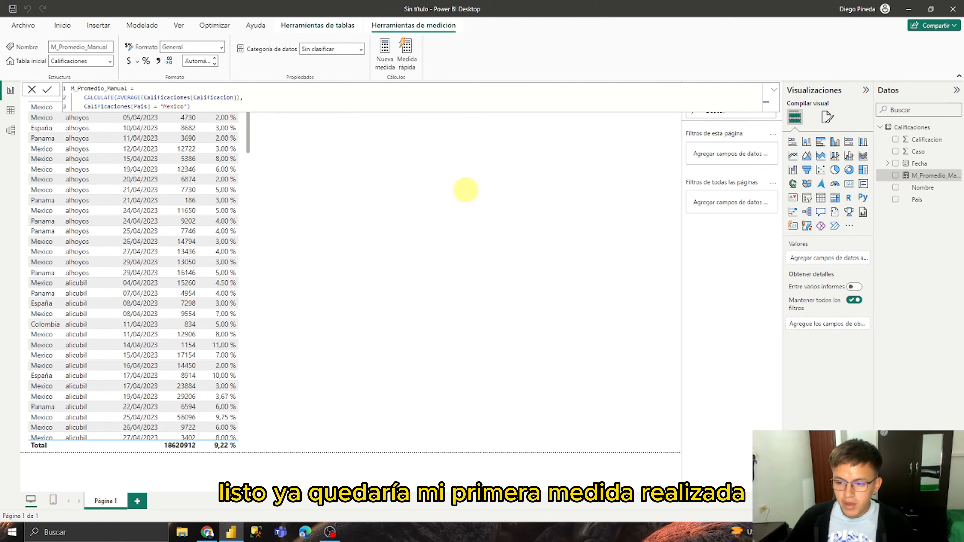
{"action": "left_click", "coordinate": [465, 189]}
Add a card showing M_Promedio_Manual, formatted as Porcentaje so it reads 9,68 %.
{"action": "left_click", "coordinate": [848, 184]}
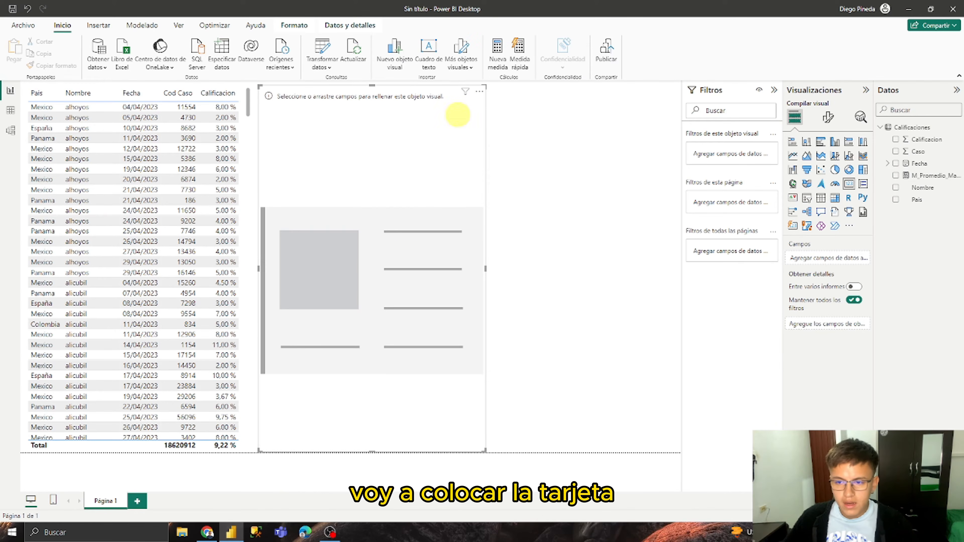
{"action": "left_click", "coordinate": [896, 175]}
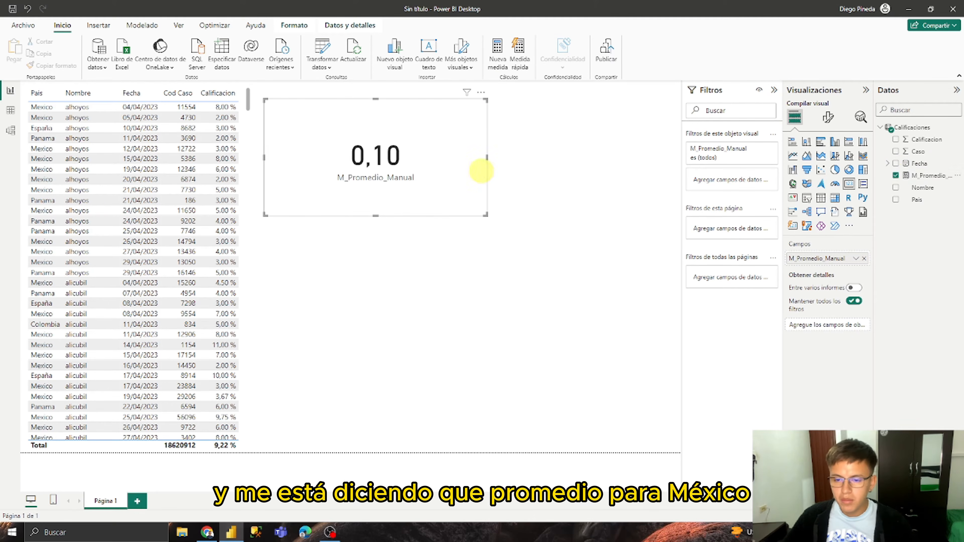
{"action": "left_click", "coordinate": [926, 175]}
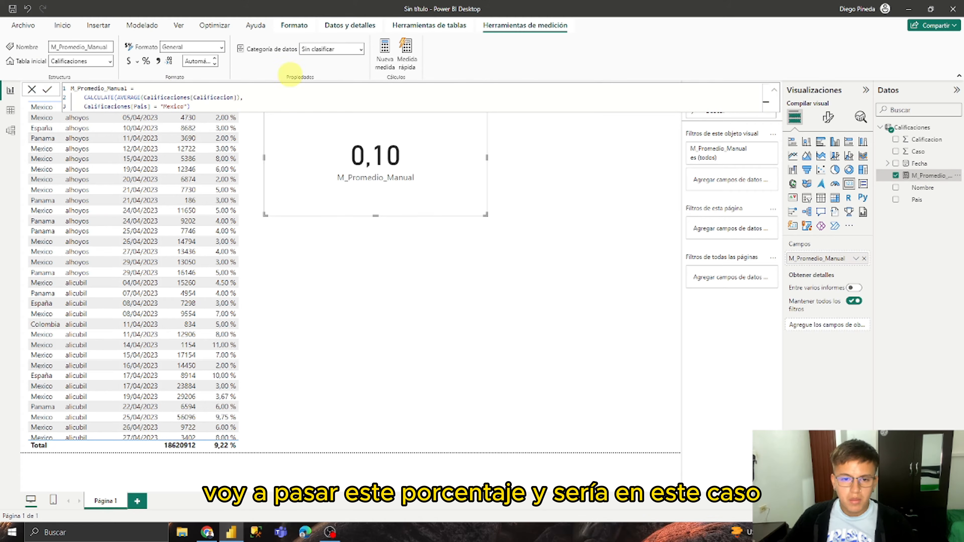
{"action": "left_click", "coordinate": [146, 61]}
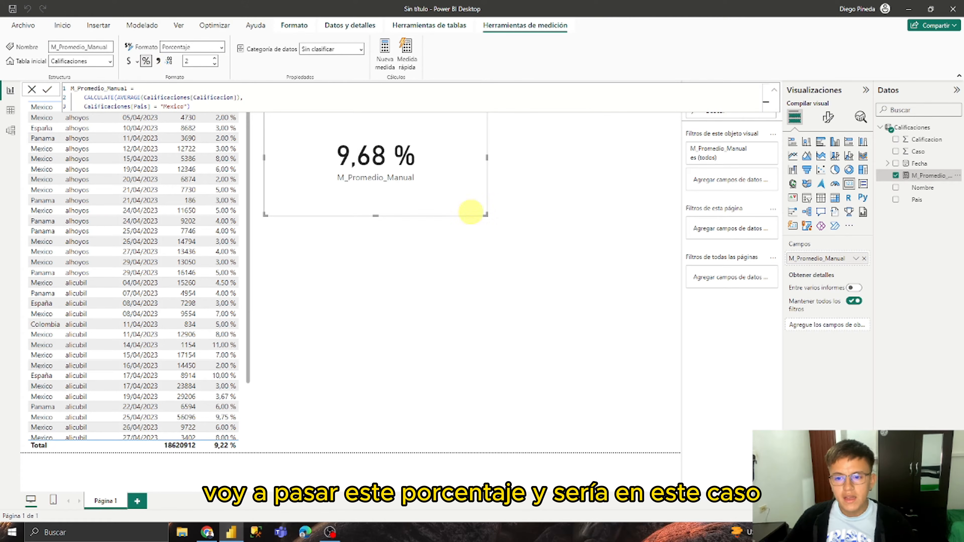
{"action": "left_click", "coordinate": [497, 235]}
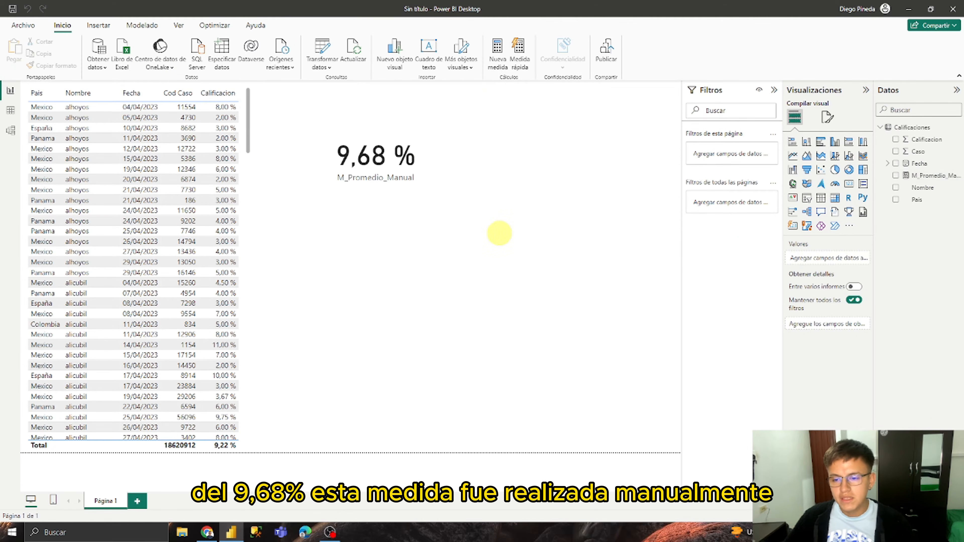
Shrink the 9,68 % card to a compact size.
{"action": "left_click", "coordinate": [438, 175]}
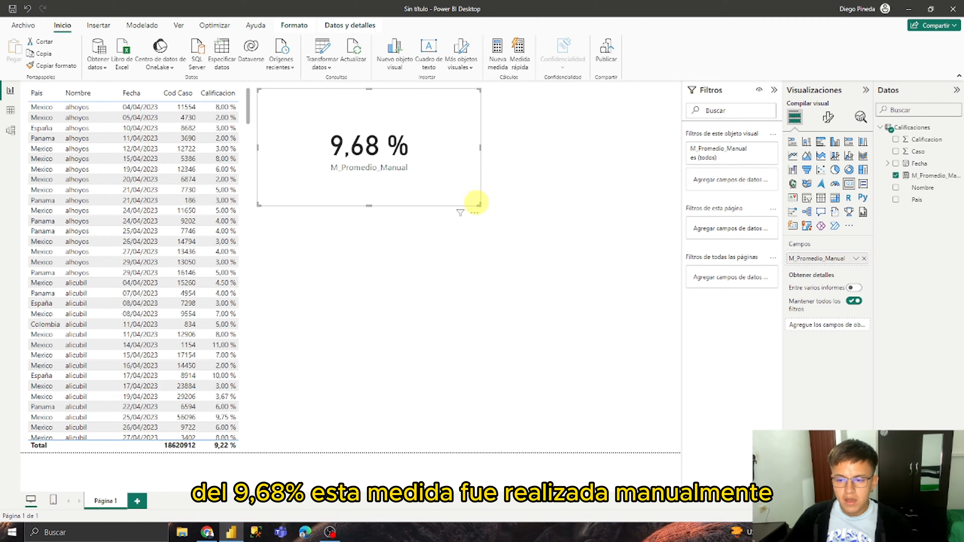
{"action": "left_click_drag", "start_coordinate": [474, 202], "coordinate": [385, 157]}
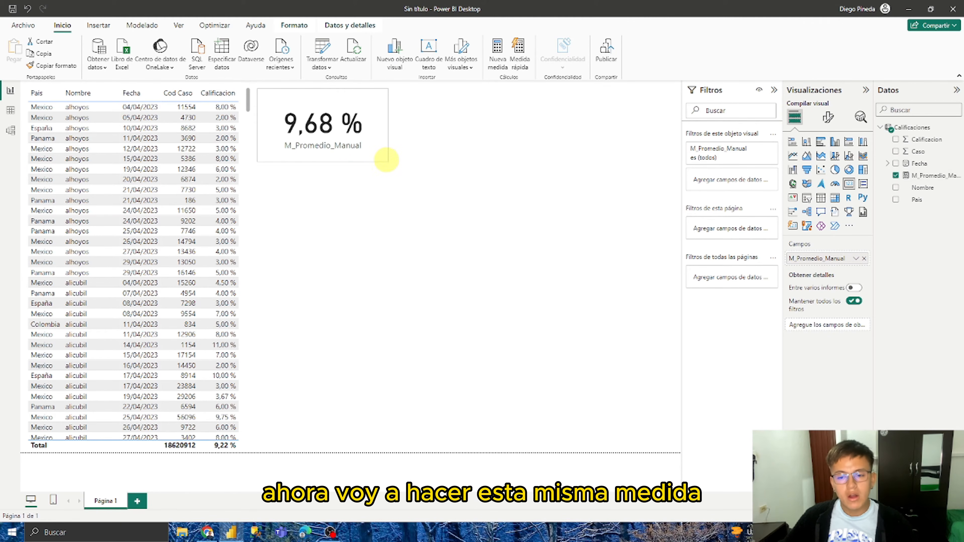
{"action": "left_click", "coordinate": [437, 157]}
Start a Nueva medida rápida for Calificaciones on the Sugerencias con Copilot tab, with the prompt box active.
{"action": "left_click", "coordinate": [353, 123]}
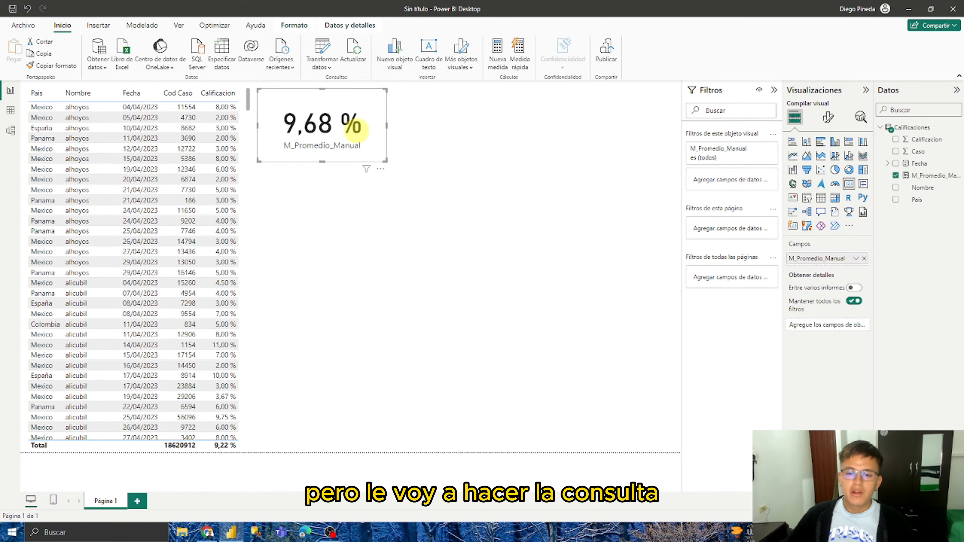
{"action": "left_click", "coordinate": [518, 179]}
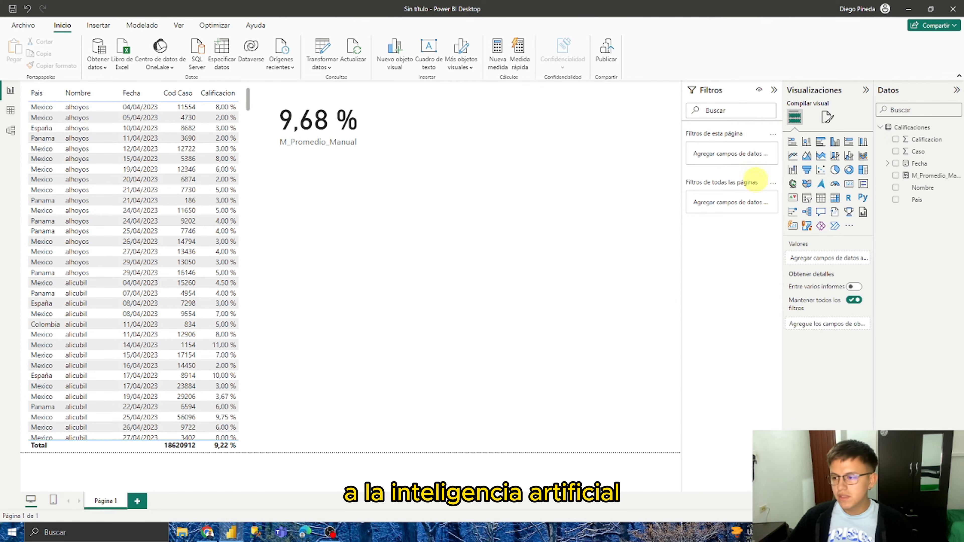
{"action": "left_click", "coordinate": [956, 128]}
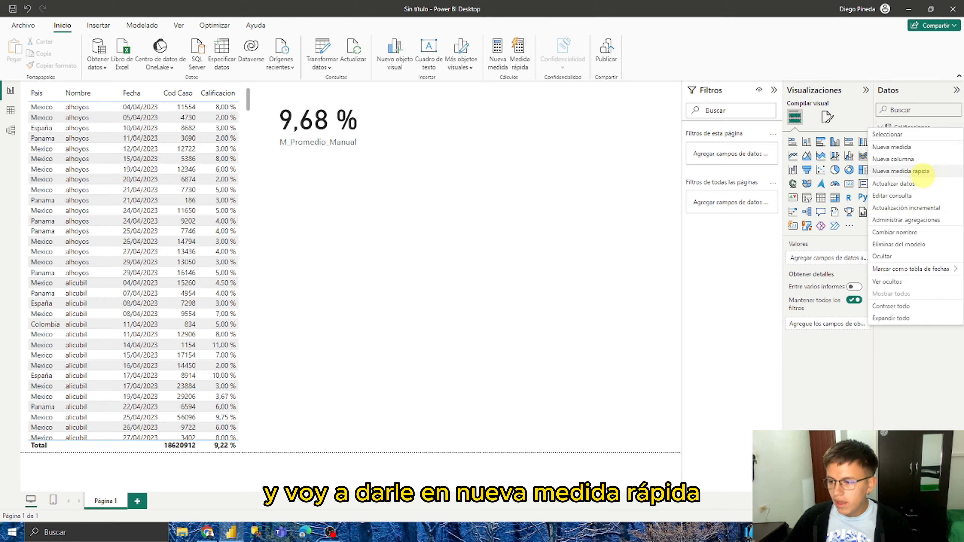
{"action": "left_click", "coordinate": [925, 171]}
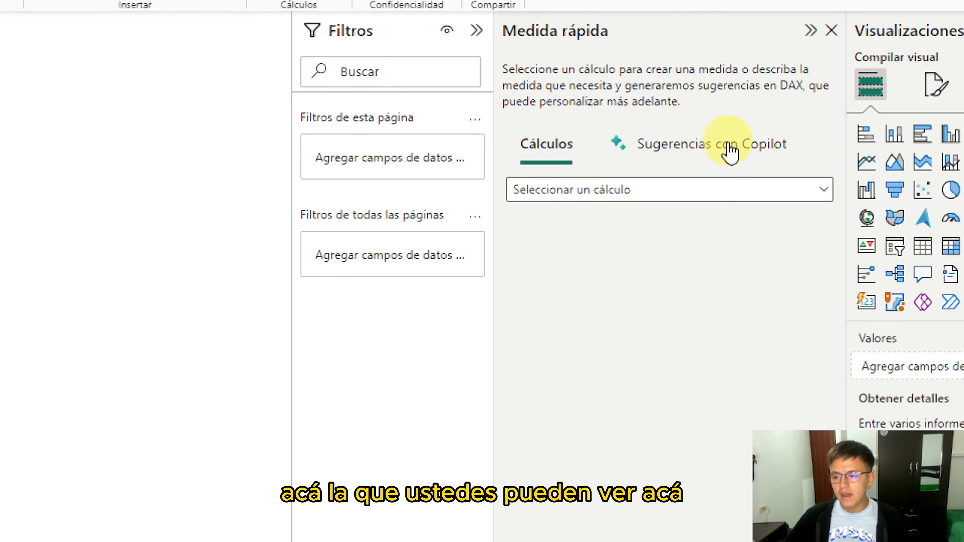
{"action": "left_click", "coordinate": [729, 152]}
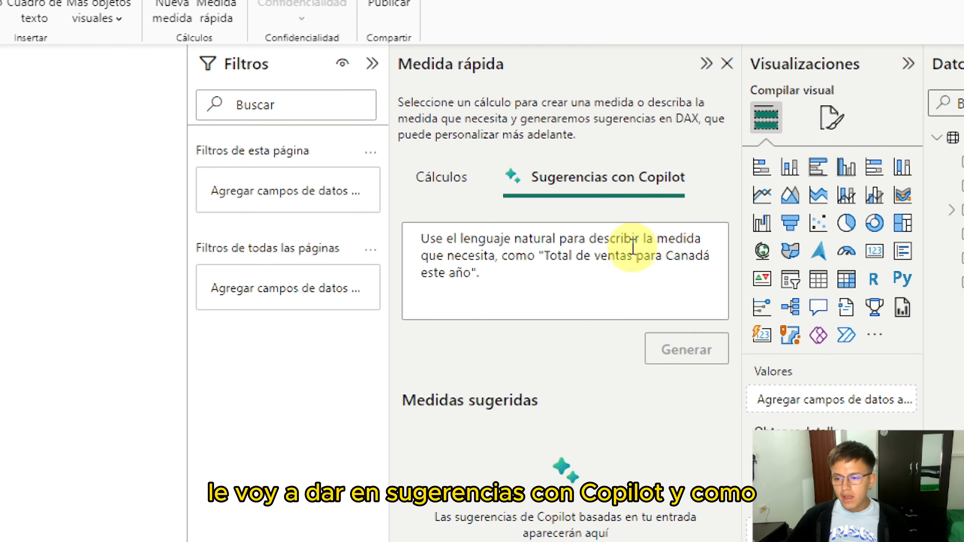
{"action": "left_click", "coordinate": [523, 292]}
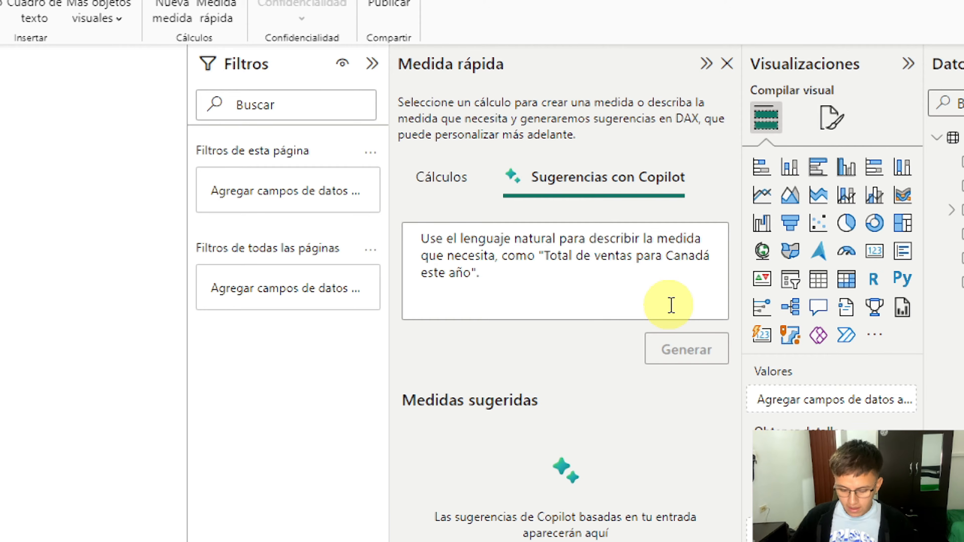
Ask Copilot for 'promedio de calificacion cuando pais = Mexico' and generate the suggestion.
{"action": "type", "text": "sunma"}
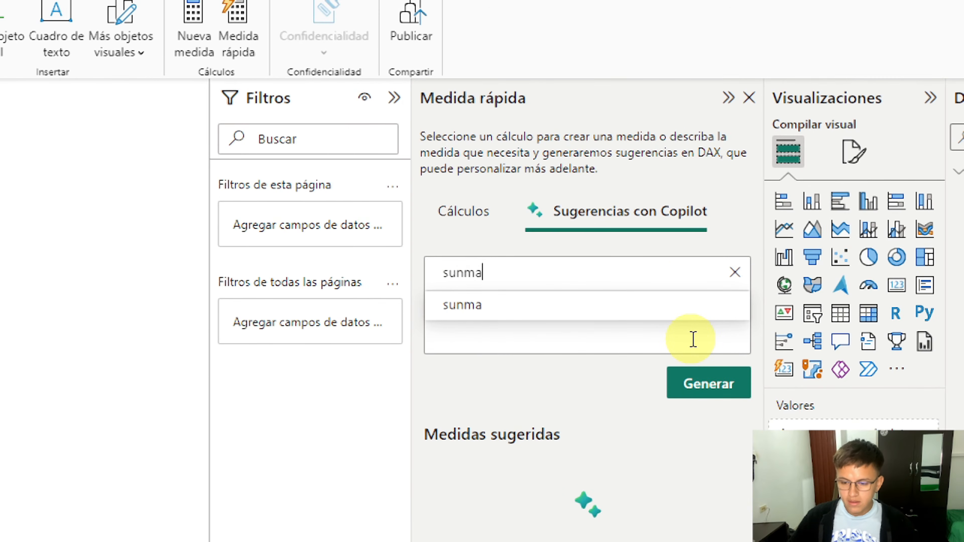
{"action": "key", "text": "BackSpace"}
{"action": "key", "text": "BackSpace"}
{"action": "key", "text": "BackSpace"}
{"action": "key", "text": "BackSpace"}
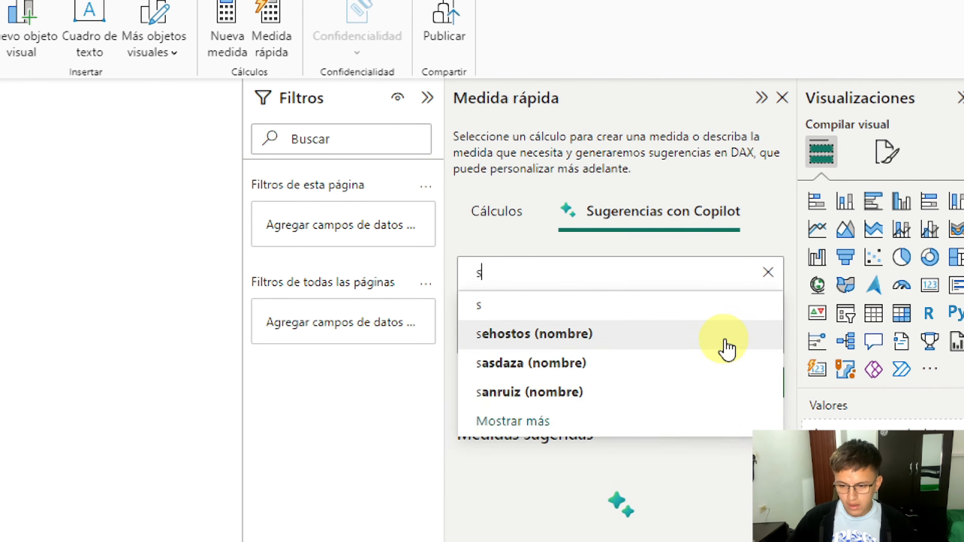
{"action": "key", "text": "BackSpace"}
{"action": "type", "text": "proe"}
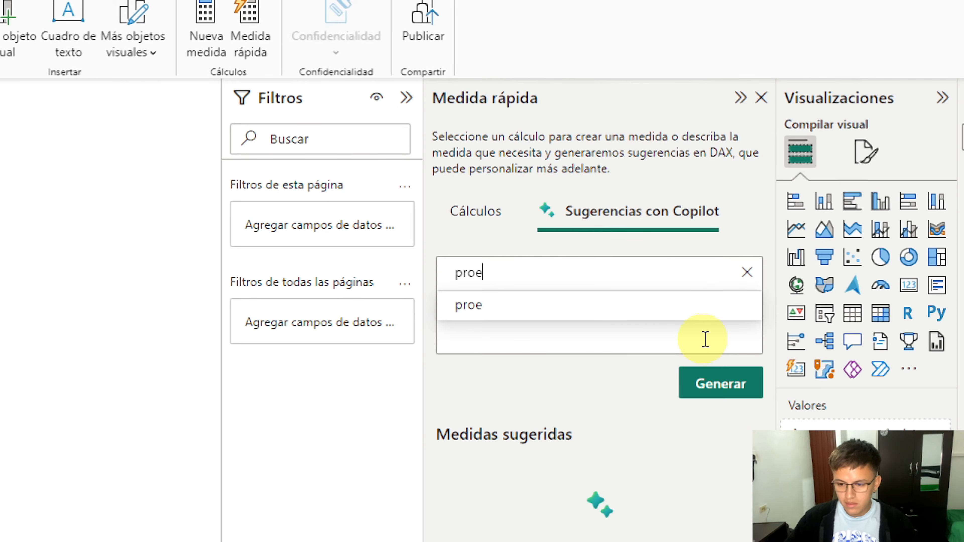
{"action": "key", "text": "BackSpace"}
{"action": "type", "text": "medio"}
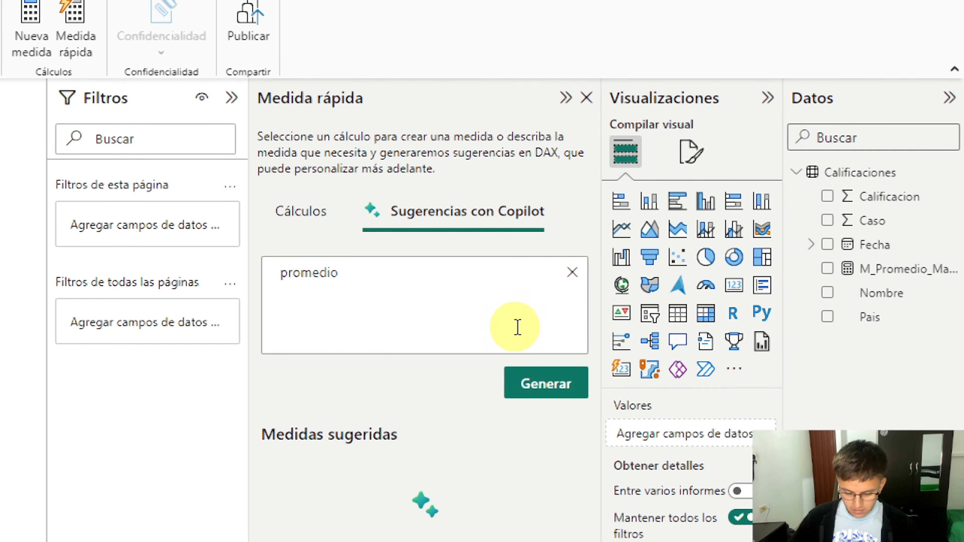
{"action": "type", "text": "de cali"}
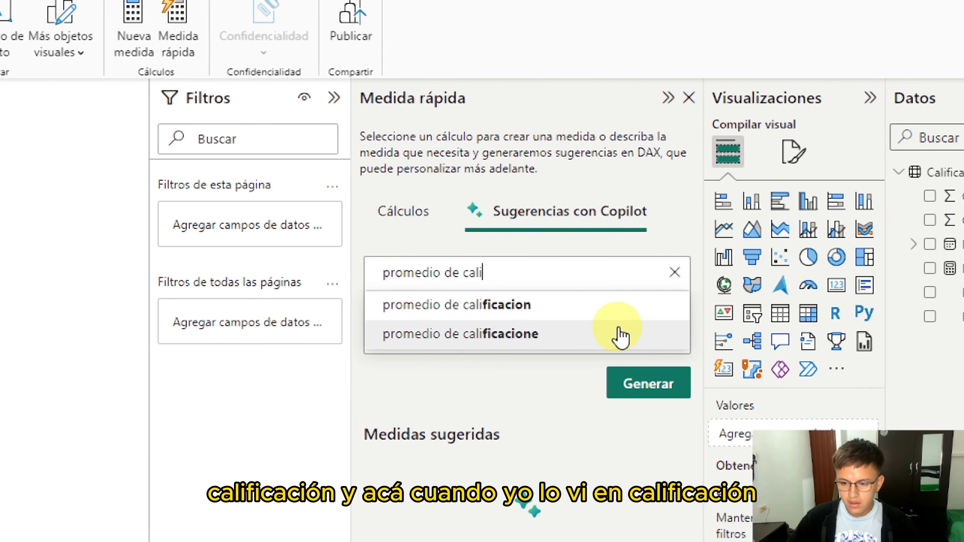
{"action": "left_click", "coordinate": [550, 306]}
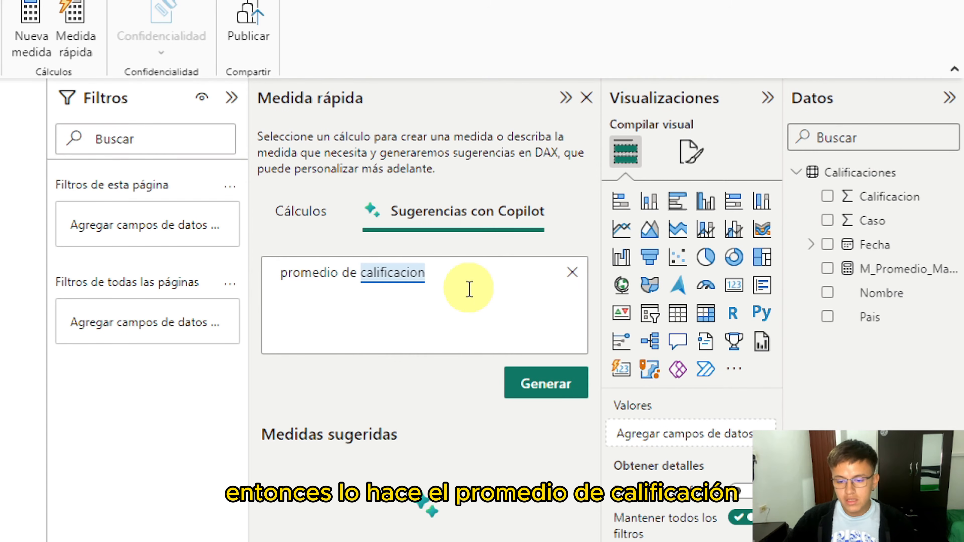
{"action": "type", "text": "cuando "}
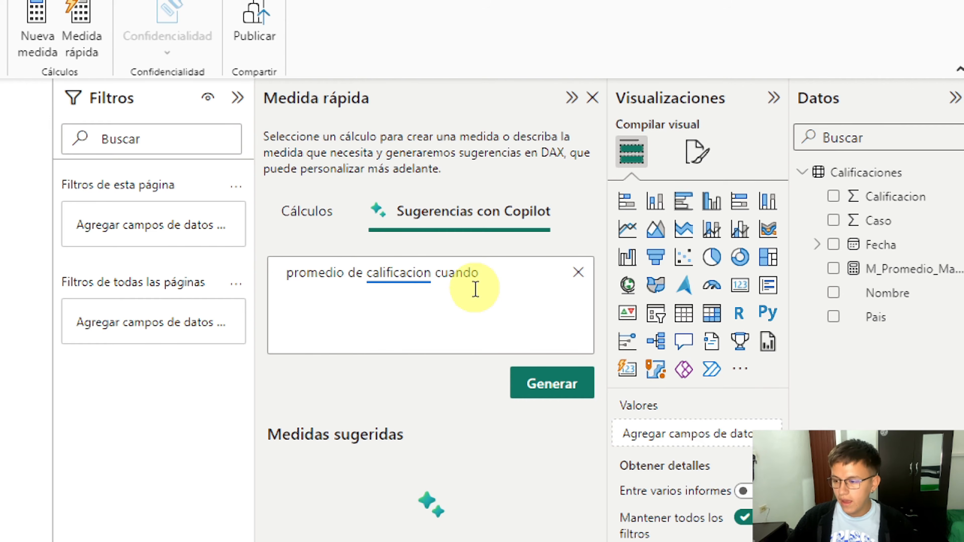
{"action": "type", "text": "pais"}
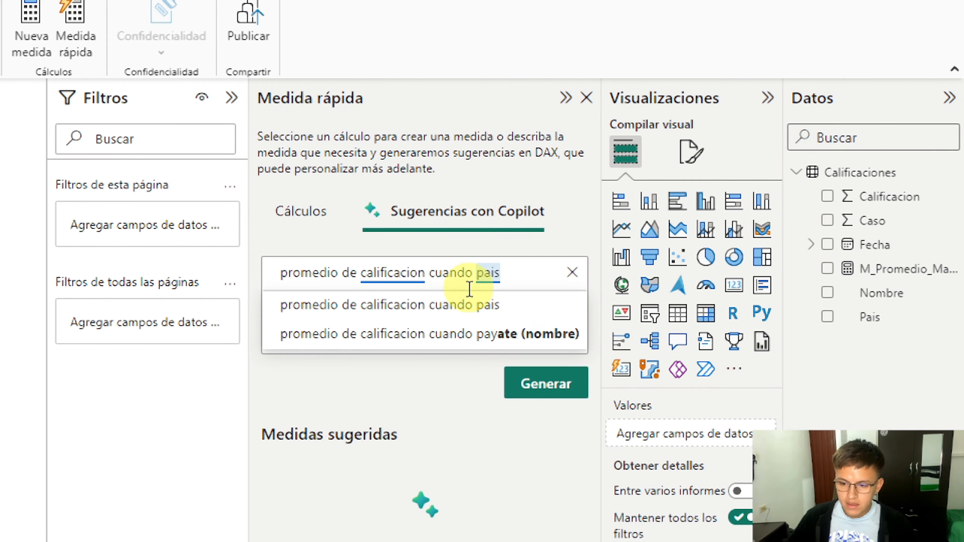
{"action": "left_click", "coordinate": [499, 303]}
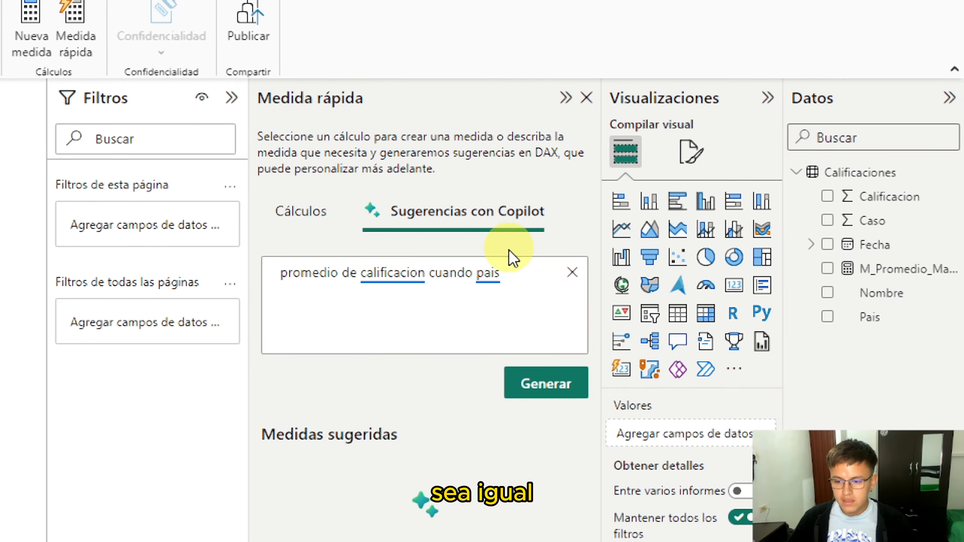
{"action": "type", "text": "= Mexi"}
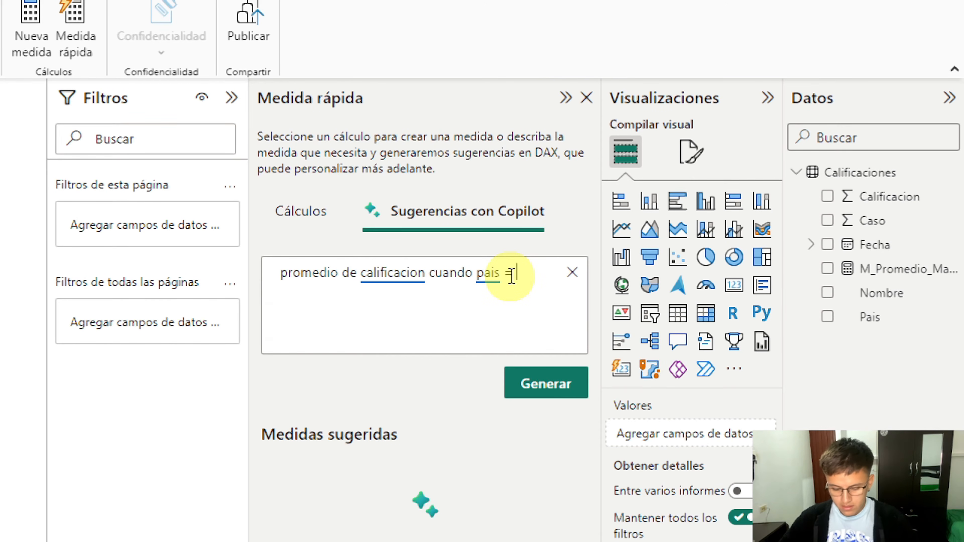
{"action": "type", "text": "co"}
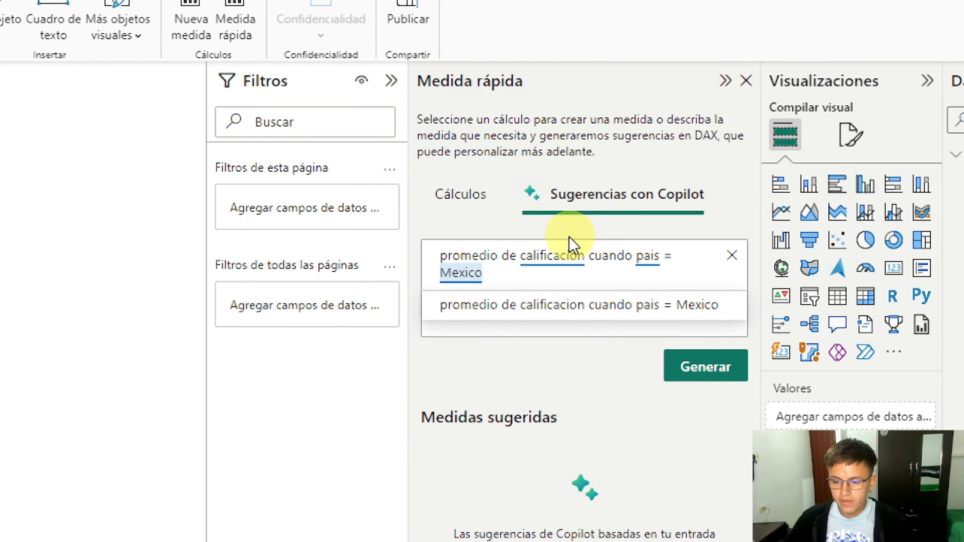
{"action": "left_click", "coordinate": [572, 333]}
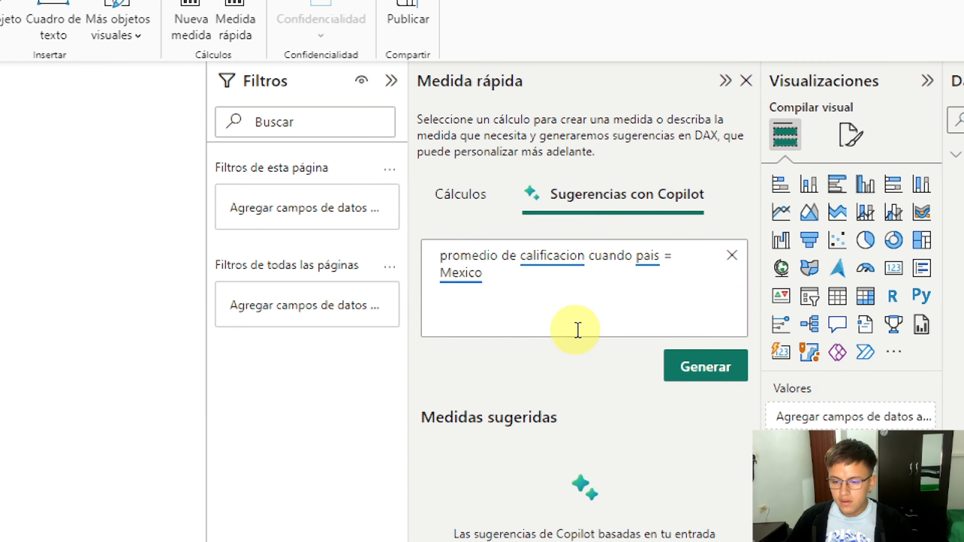
{"action": "left_click", "coordinate": [706, 370]}
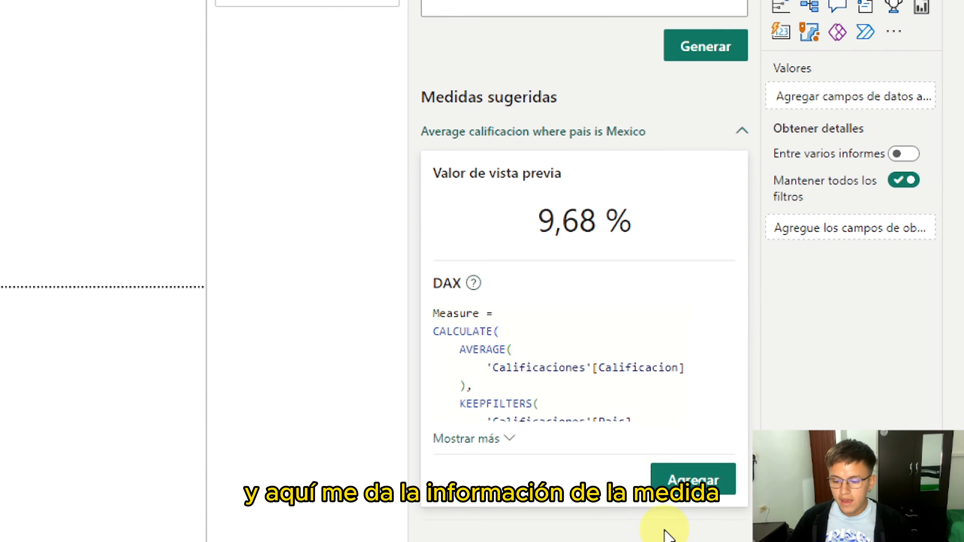
Review the suggested Mexico average measure's full DAX, then add it to the model.
{"action": "left_click", "coordinate": [501, 440]}
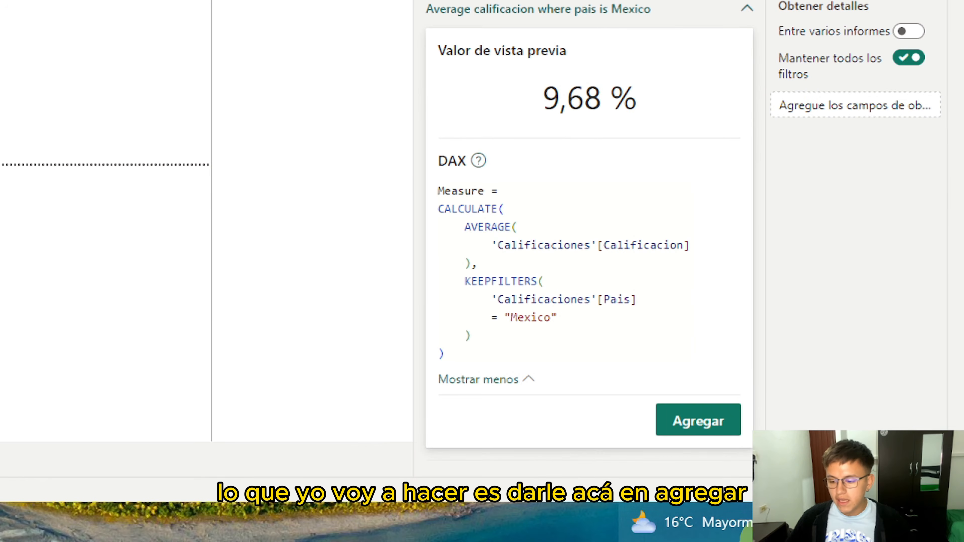
{"action": "left_click", "coordinate": [691, 422]}
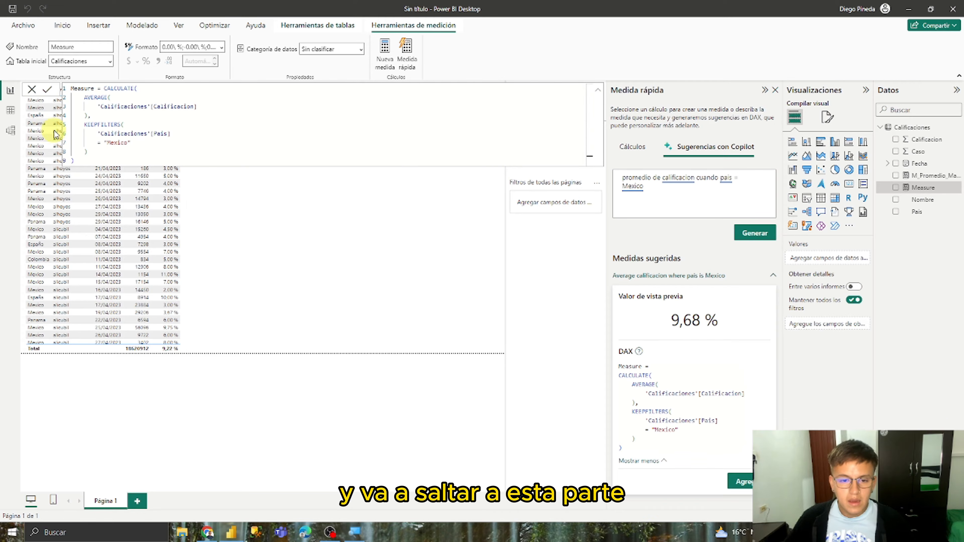
Replace the default name 'Measure' with M_Copilot in the formula bar.
{"action": "left_click", "coordinate": [113, 142]}
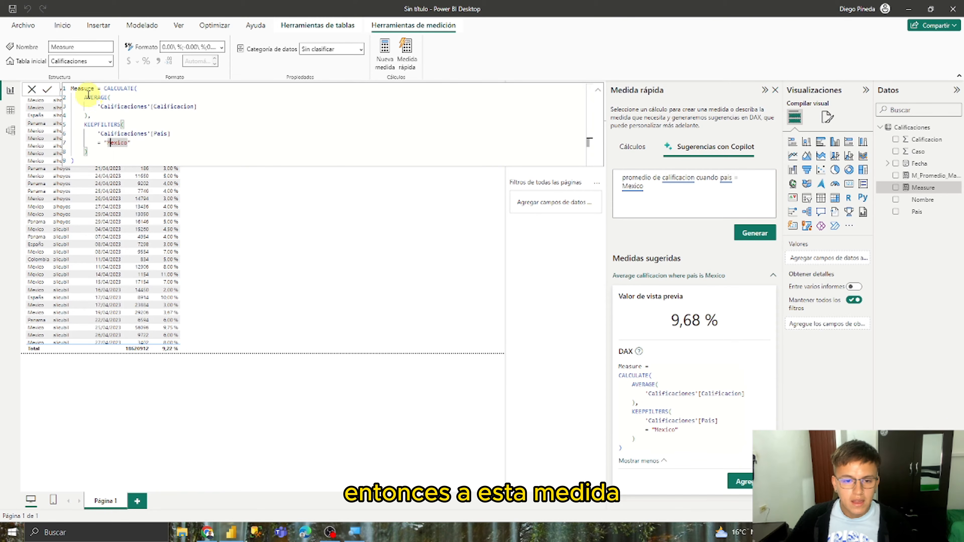
{"action": "double_click", "coordinate": [79, 88]}
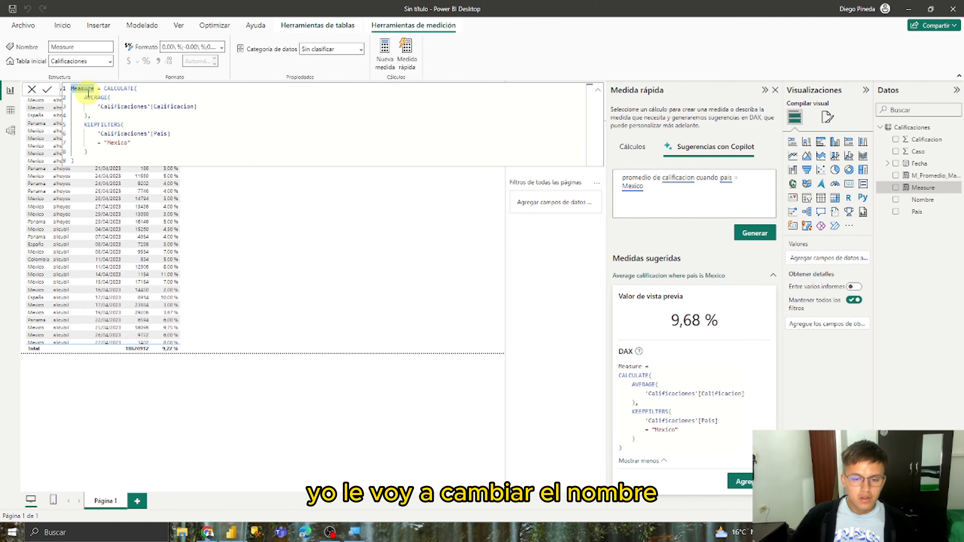
{"action": "type", "text": "M"}
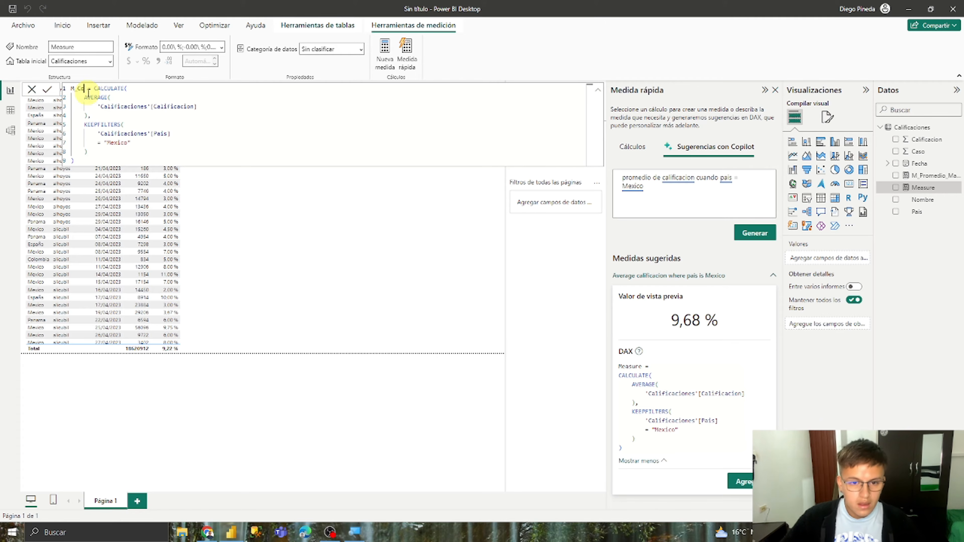
{"action": "type", "text": "_Copilot"}
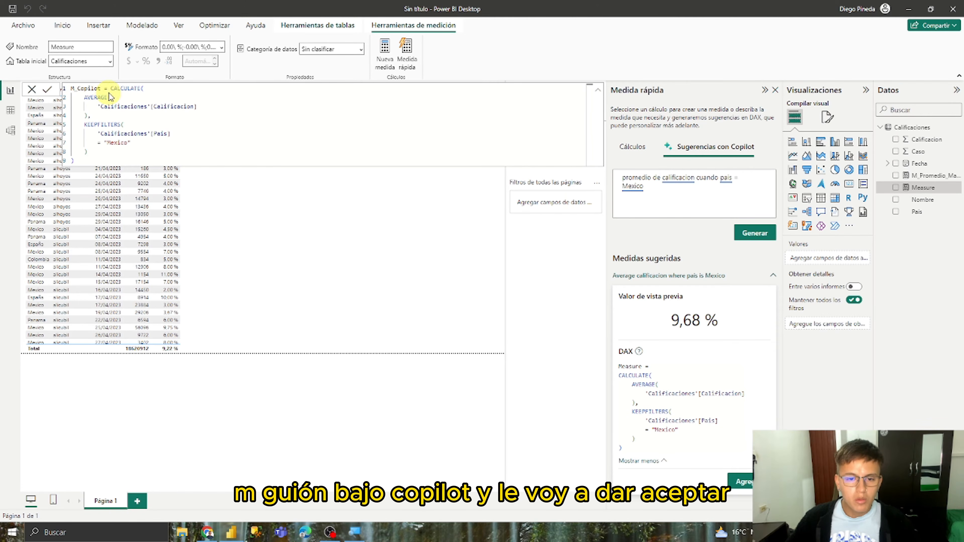
{"action": "key", "text": "Return"}
{"action": "left_click", "coordinate": [353, 189]}
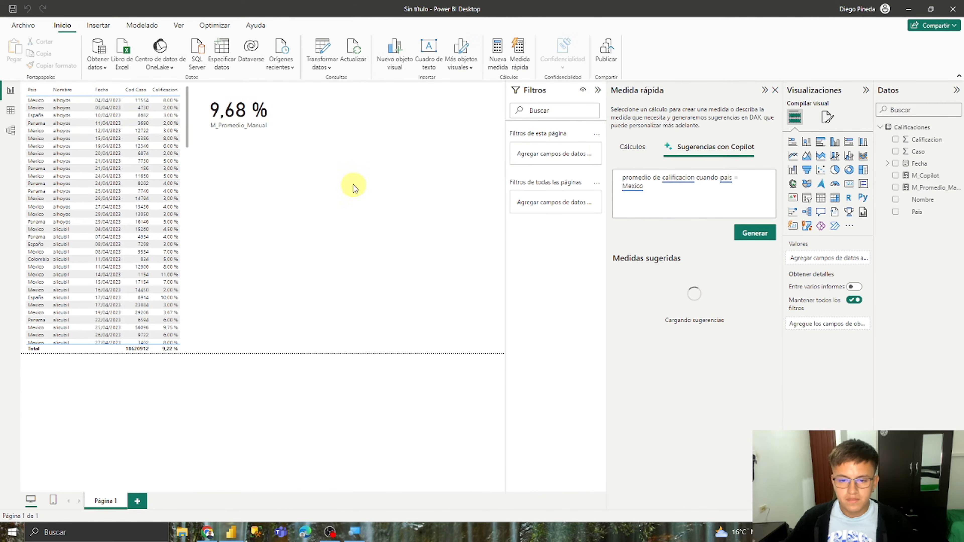
Duplicate the M_Promedio_Manual card and switch the copy to show M_Copilot.
{"action": "left_click", "coordinate": [270, 127]}
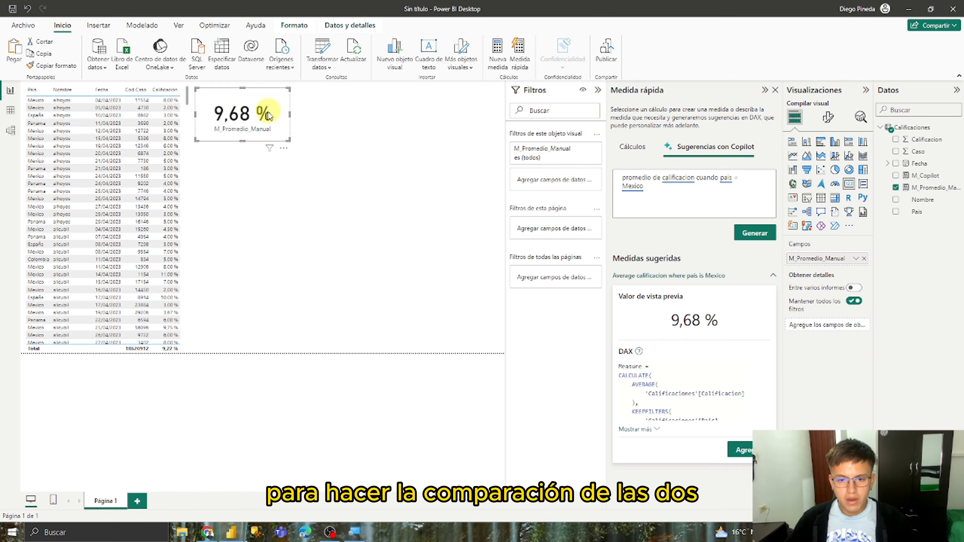
{"action": "key", "text": "ctrl+c"}
{"action": "key", "text": "ctrl+v"}
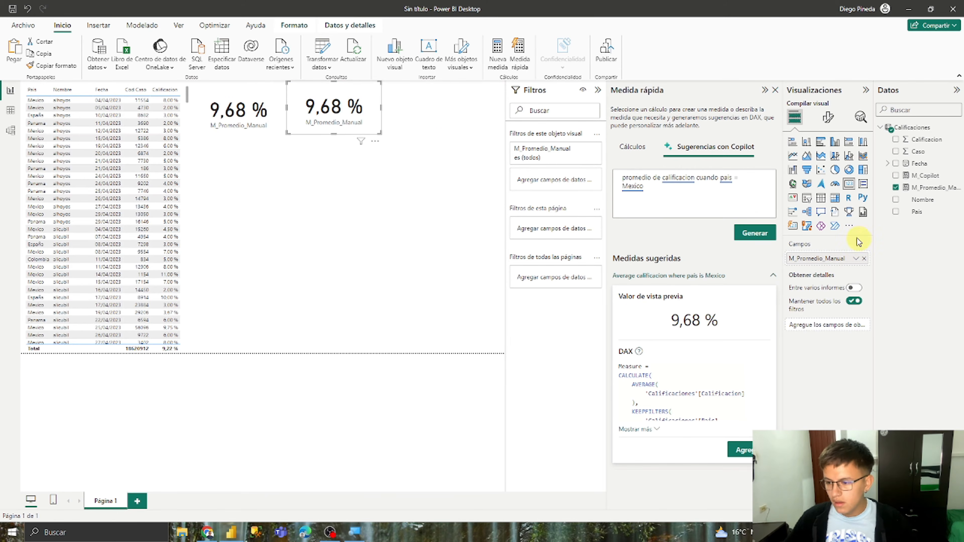
{"action": "left_click", "coordinate": [895, 188]}
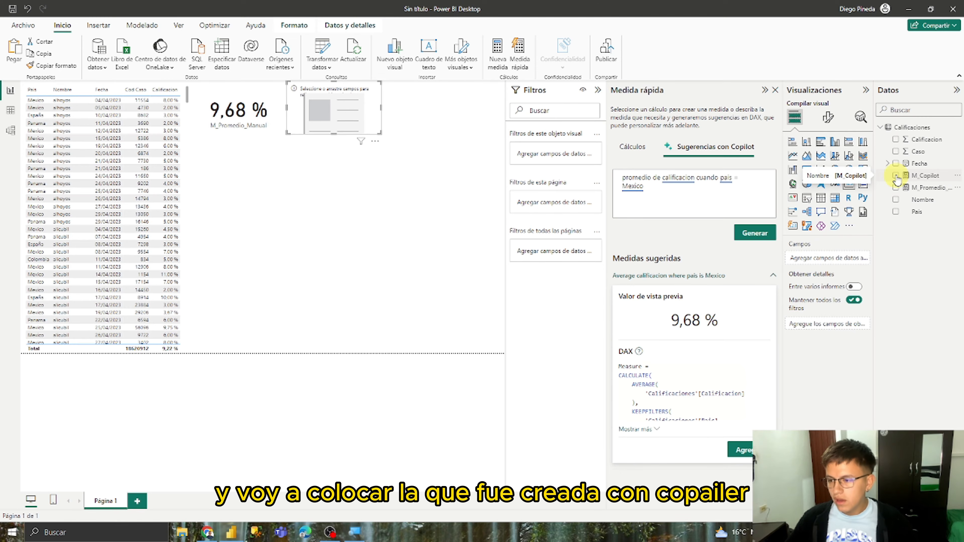
{"action": "left_click", "coordinate": [896, 176]}
Arrange the M_Promedio_Manual and M_Copilot cards side by side.
{"action": "left_click", "coordinate": [277, 167]}
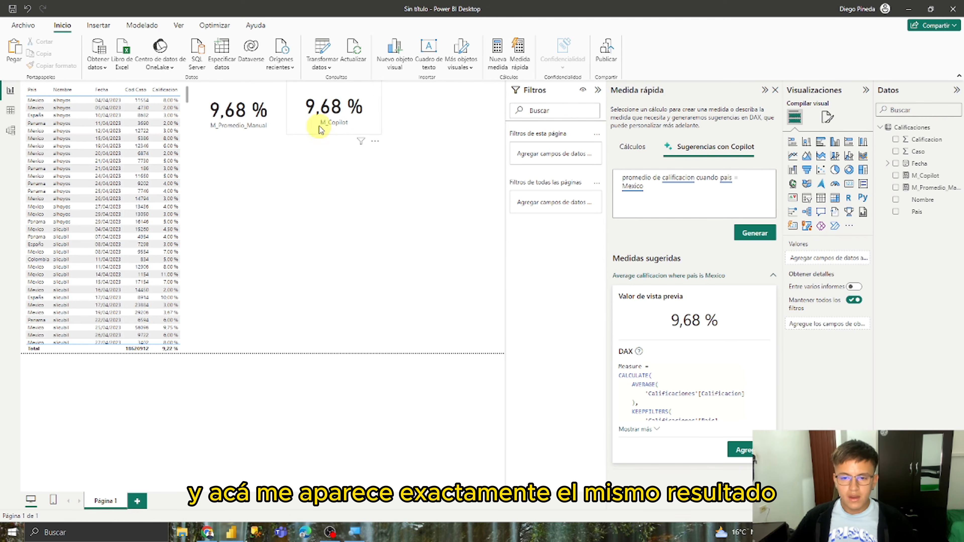
{"action": "left_click_drag", "start_coordinate": [320, 129], "coordinate": [365, 121]}
{"action": "left_click_drag", "start_coordinate": [240, 114], "coordinate": [248, 110]}
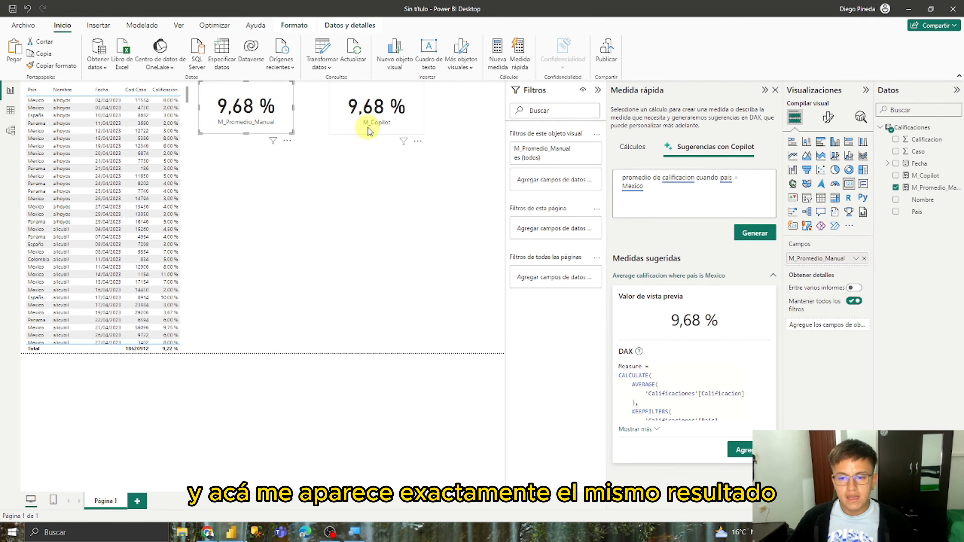
{"action": "left_click_drag", "start_coordinate": [363, 124], "coordinate": [349, 122]}
{"action": "left_click", "coordinate": [388, 285]}
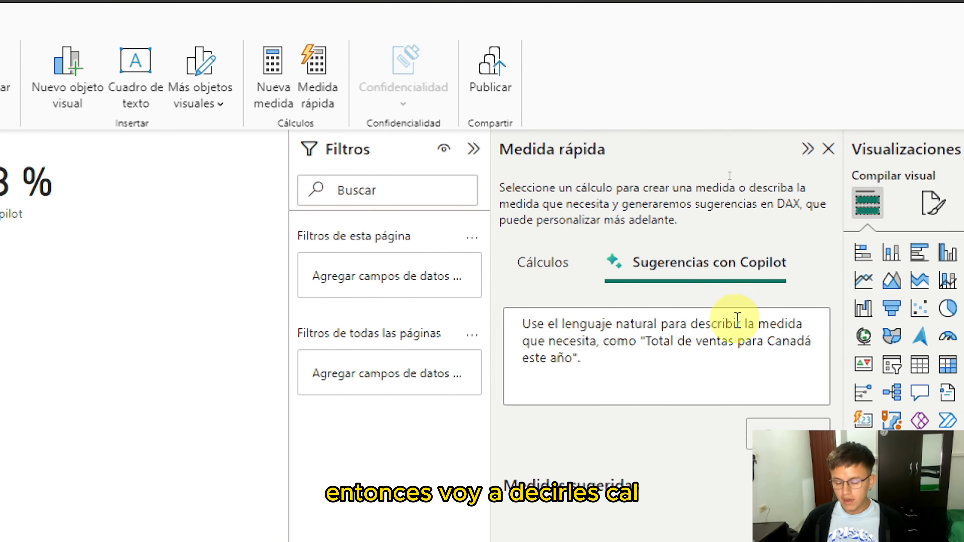
Prompt Copilot with 'calculeme el promedio de calificacion en donde pais = España y el nombre = alhoyos' and generate.
{"action": "left_click", "coordinate": [737, 320]}
{"action": "type", "text": "cal"}
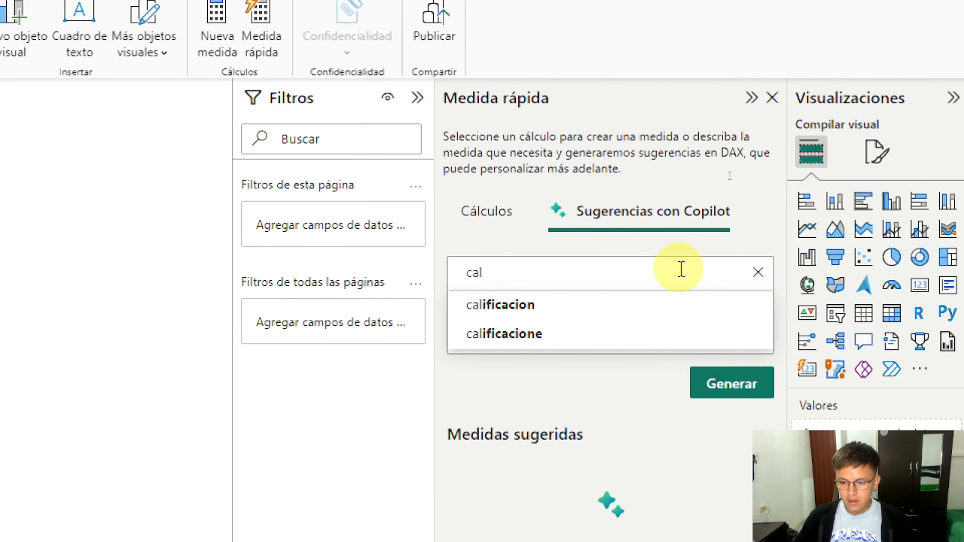
{"action": "type", "text": "culeme el pro"}
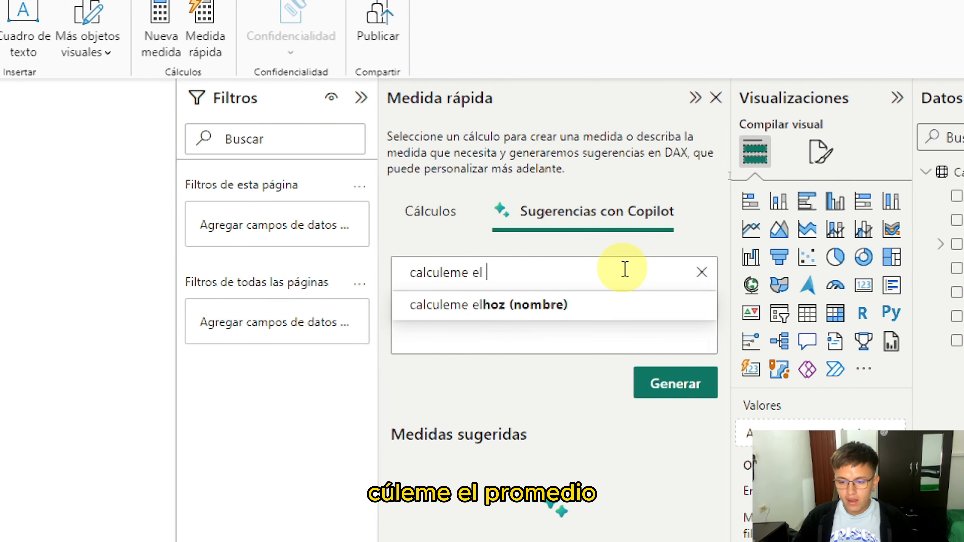
{"action": "type", "text": "medio de ca"}
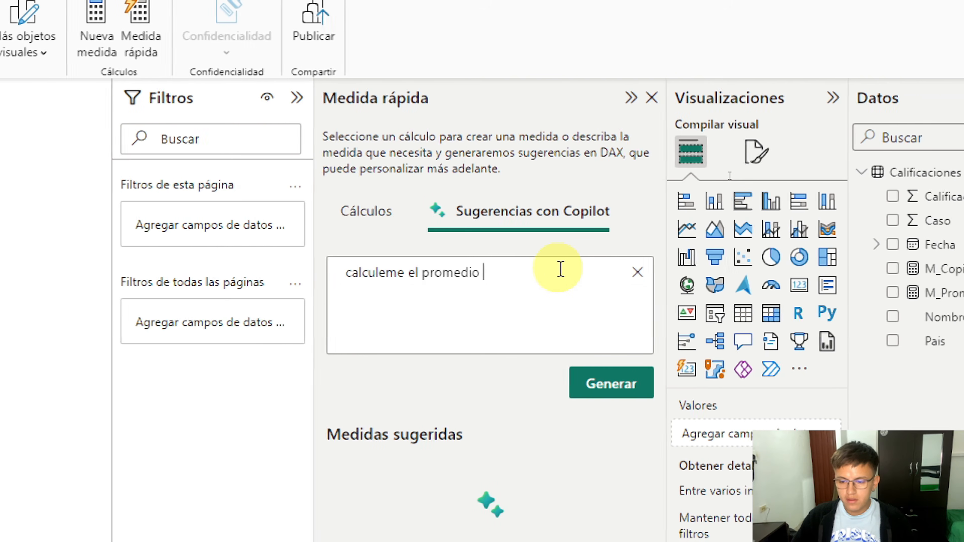
{"action": "type", "text": "li"}
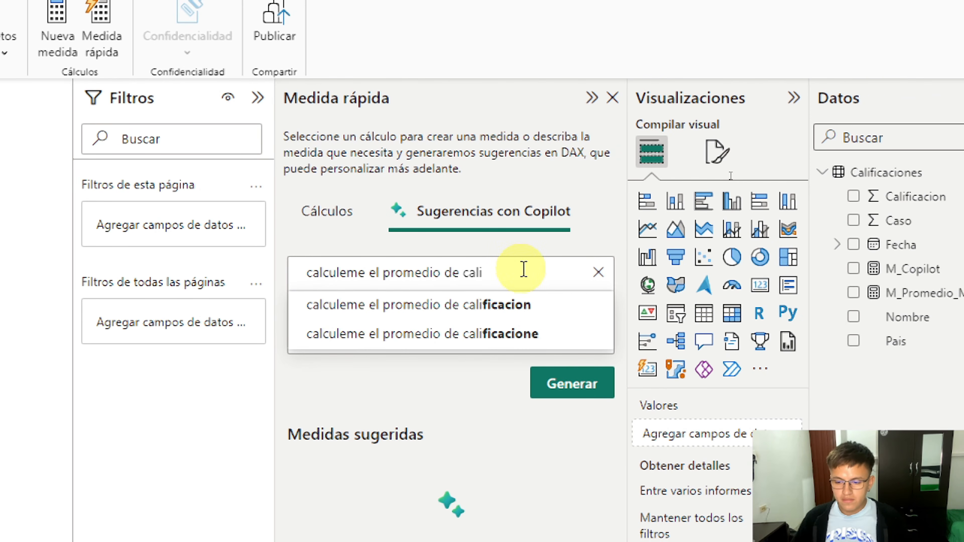
{"action": "left_click", "coordinate": [509, 303]}
{"action": "type", "text": "en dond"}
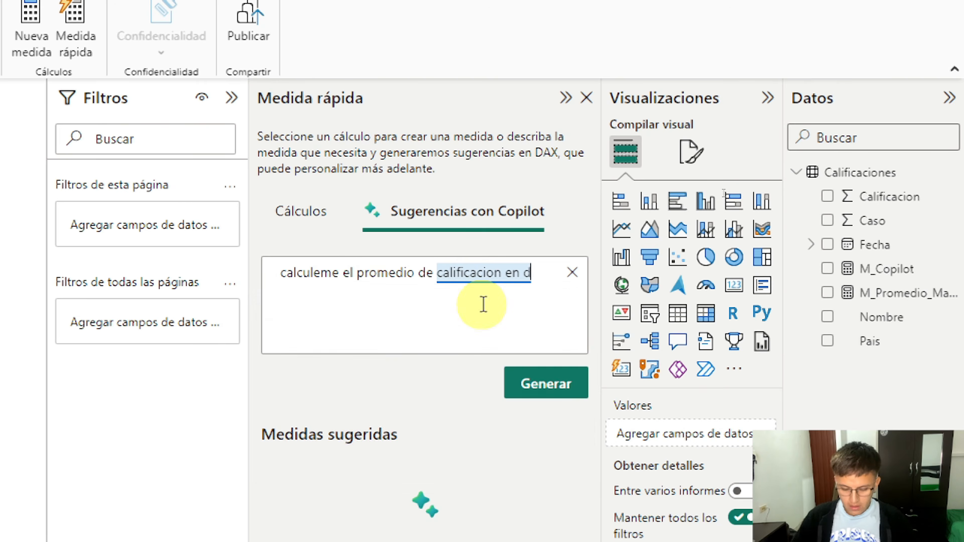
{"action": "type", "text": "e paos"}
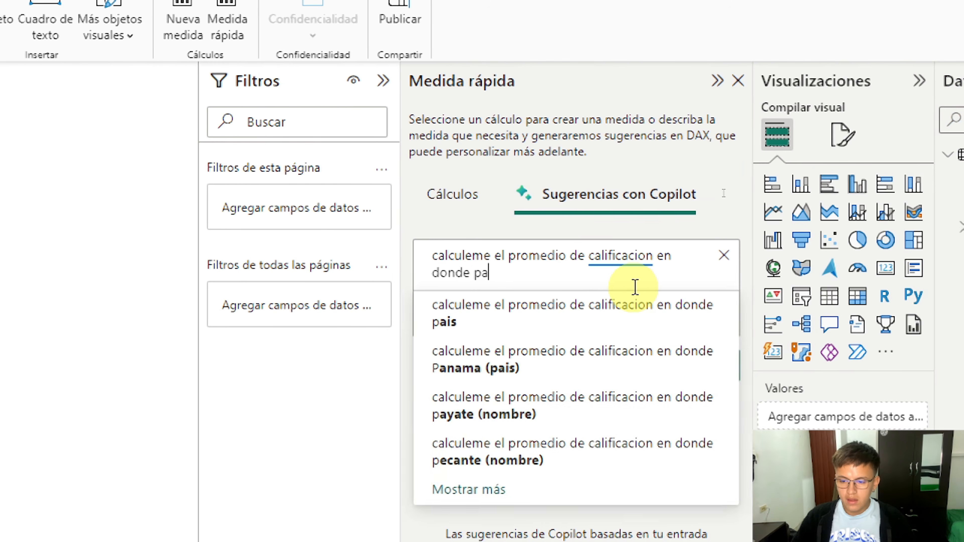
{"action": "key", "text": "BackSpace"}
{"action": "type", "text": "is"}
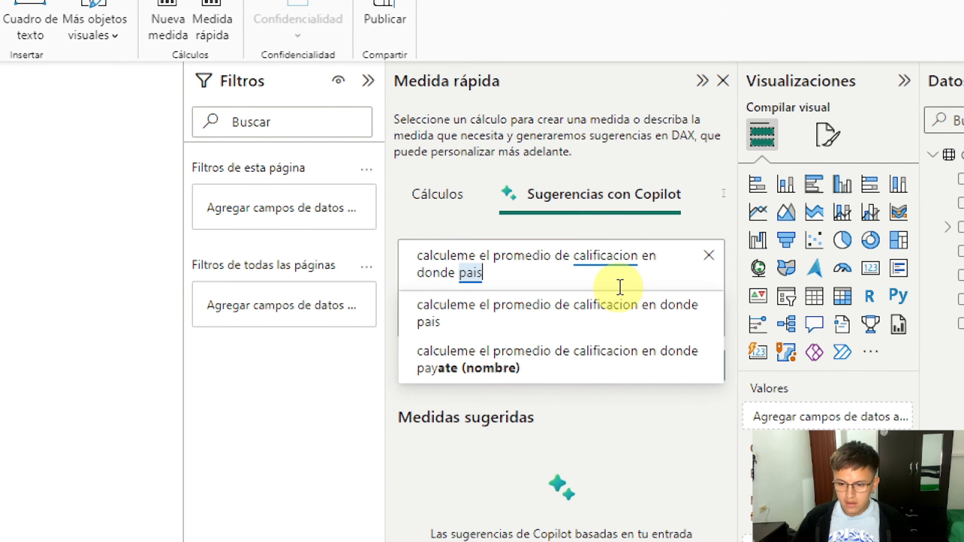
{"action": "type", "text": " = Espa"}
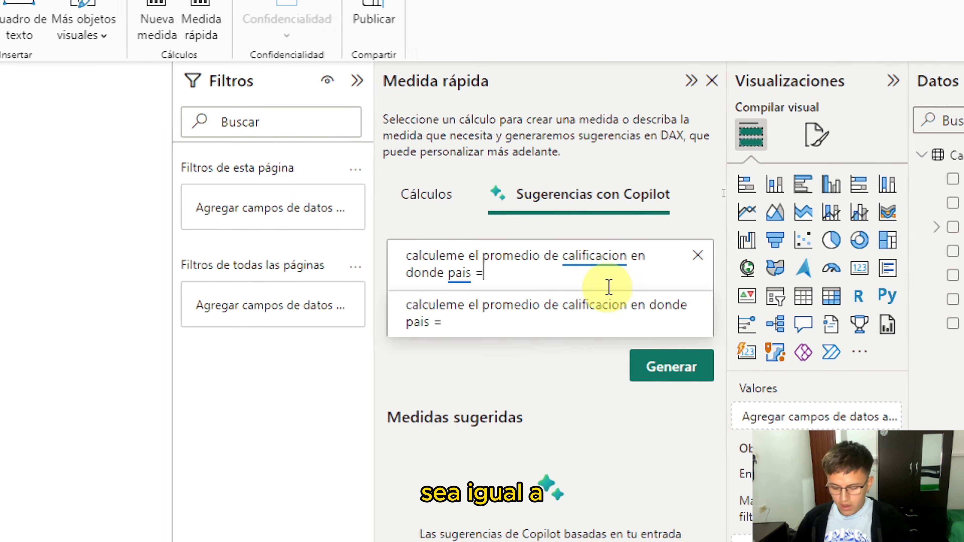
{"action": "type", "text": "ña "}
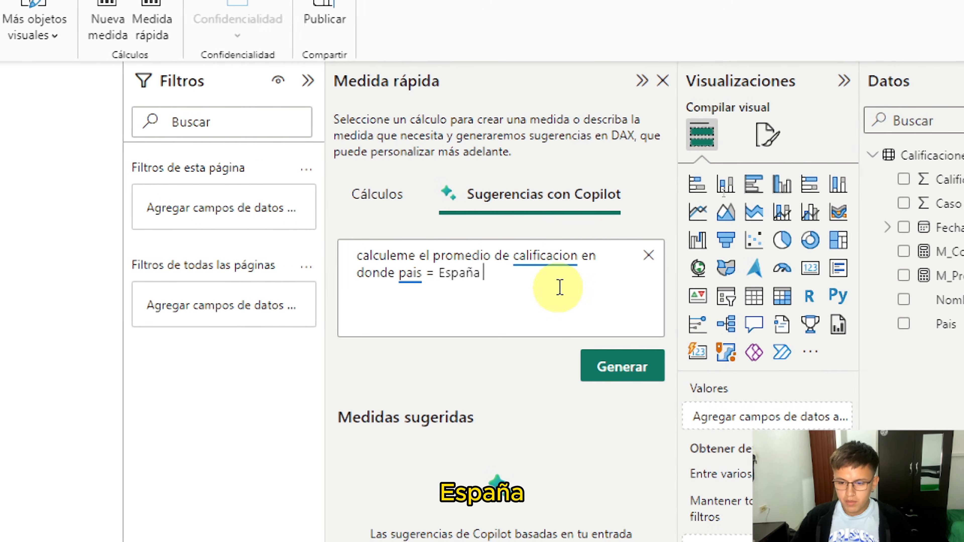
{"action": "type", "text": "y el nombre"}
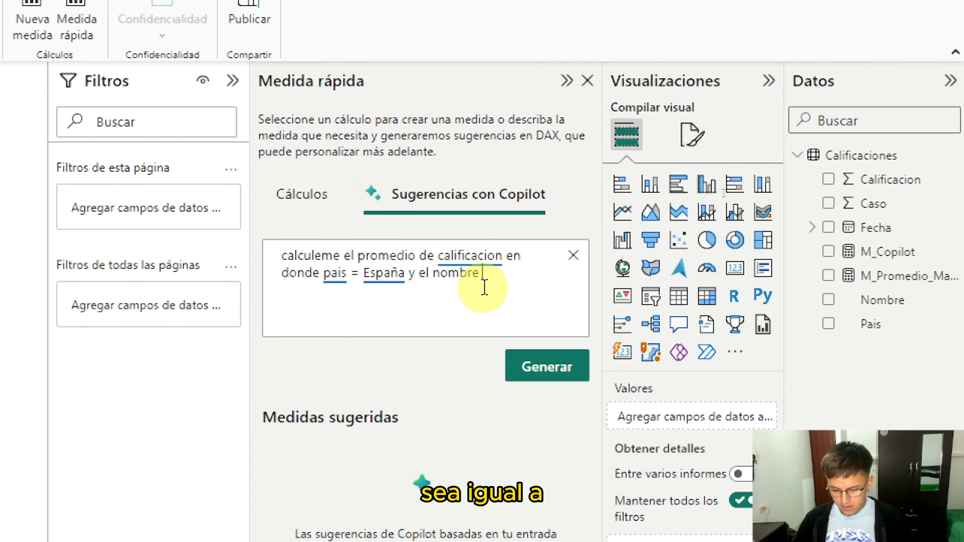
{"action": "type", "text": " = "}
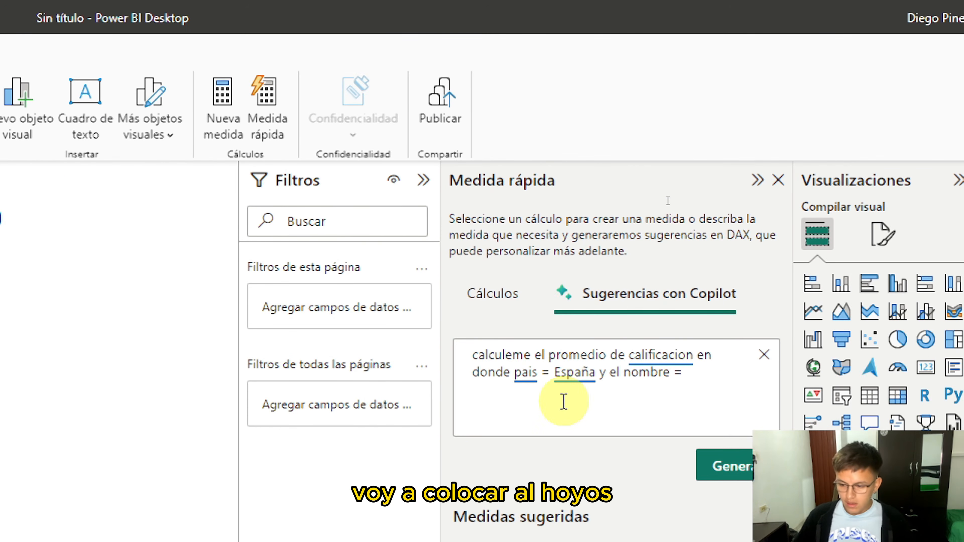
{"action": "type", "text": "alhoyos"}
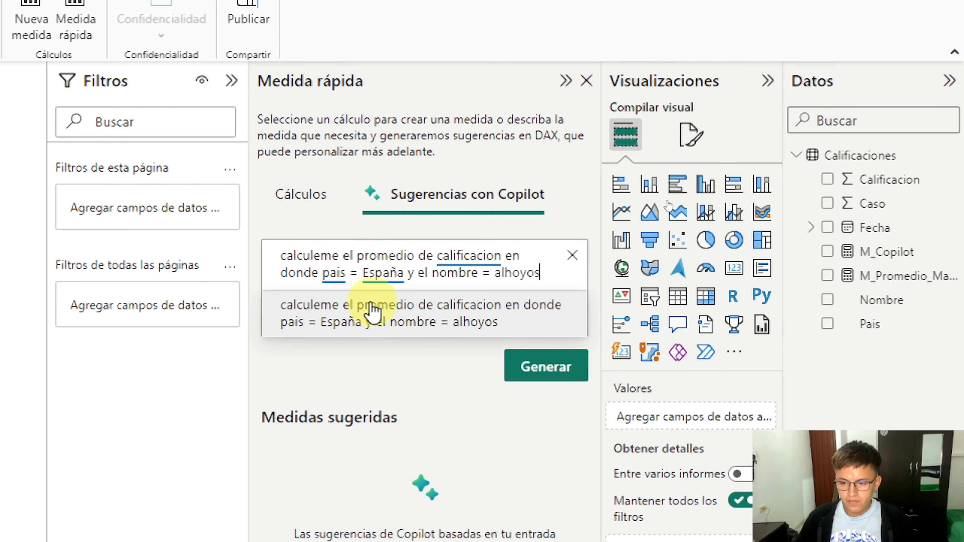
{"action": "left_click", "coordinate": [535, 369]}
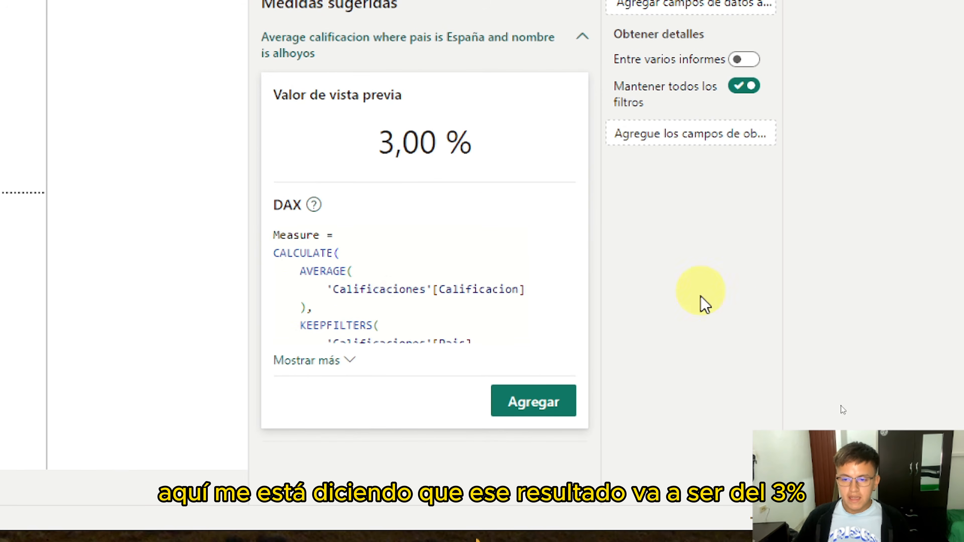
Expand the España/alhoyos suggestion to review its full DAX formula.
{"action": "left_click", "coordinate": [350, 364]}
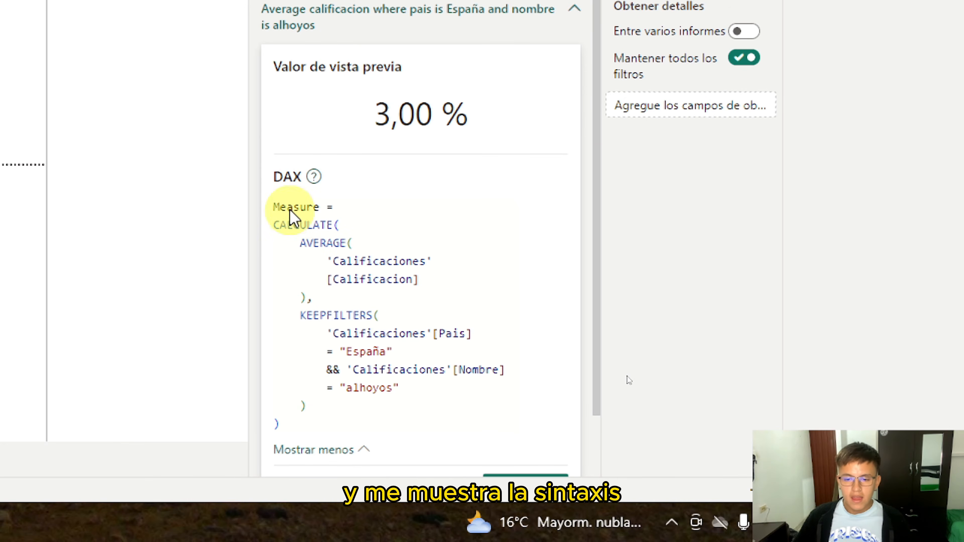
{"action": "scroll", "coordinate": [388, 304], "scroll_direction": "down", "scroll_amount": 2}
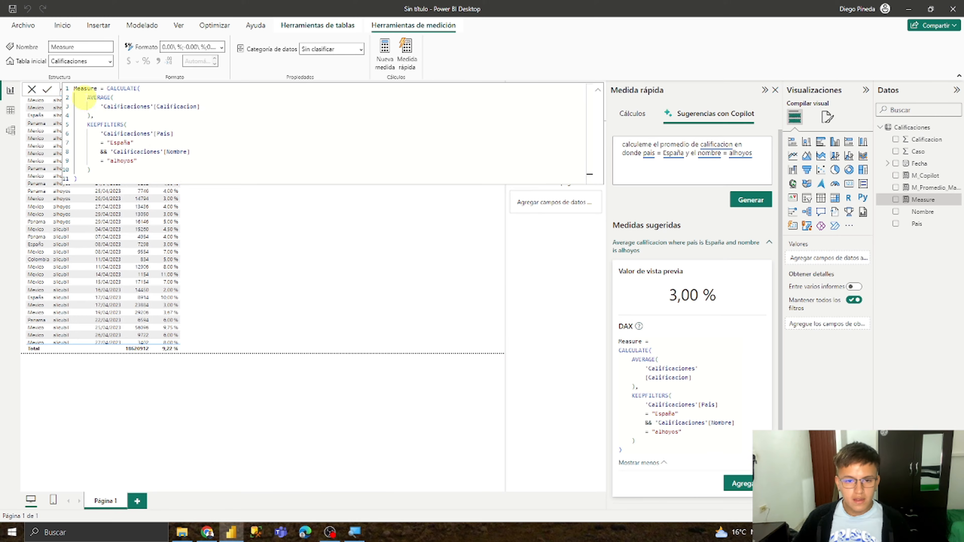
Rename the new measure from 'Measure' to M_Copilot2 and commit the change.
{"action": "left_click", "coordinate": [95, 88]}
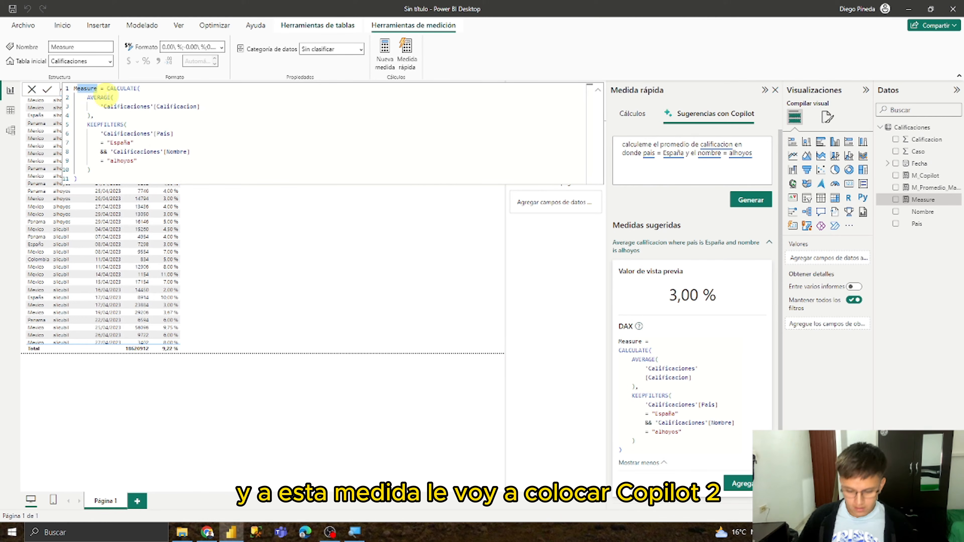
{"action": "type", "text": "_Copilot2"}
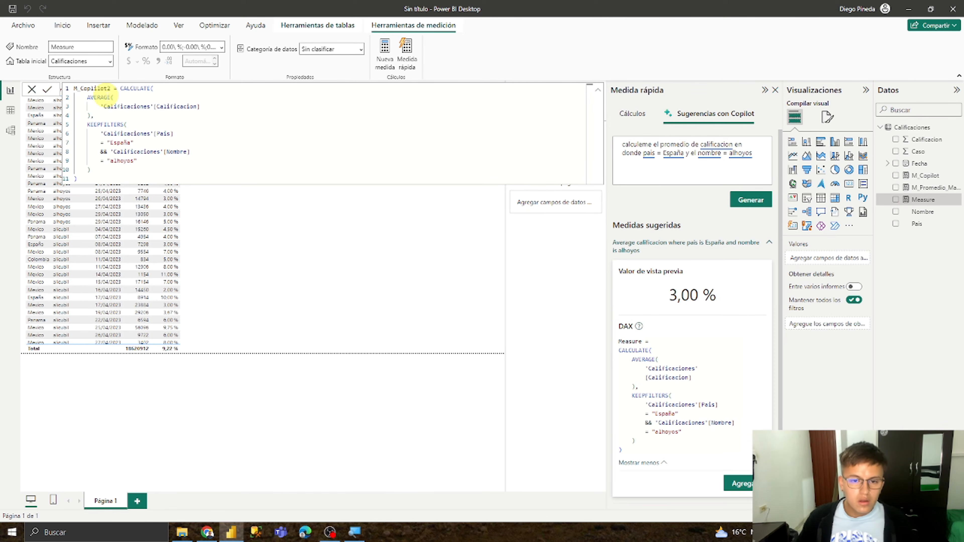
{"action": "key", "text": "Return"}
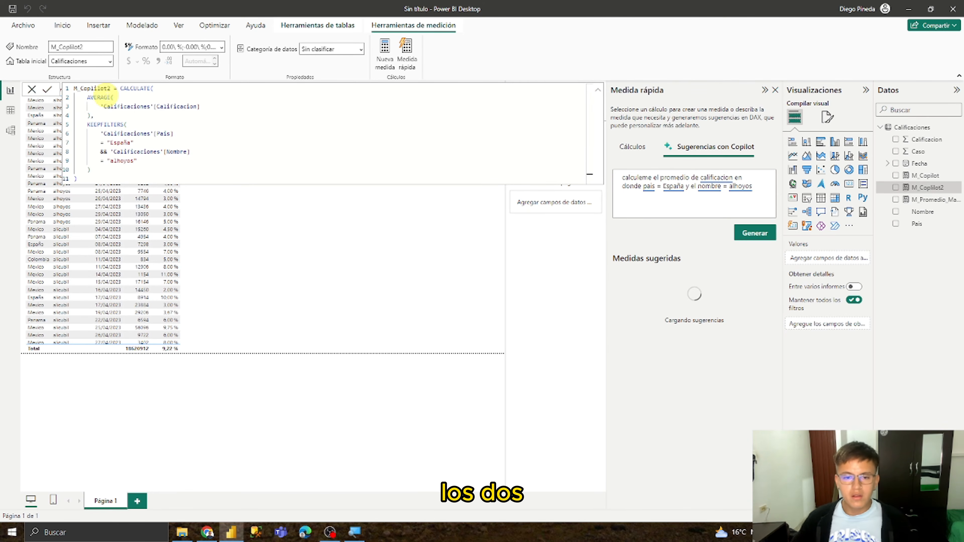
{"action": "left_click", "coordinate": [326, 250]}
Duplicate the M_Promedio_Manual card below the original and switch its field to M_Copilot2 (3,00 %).
{"action": "left_click", "coordinate": [264, 133]}
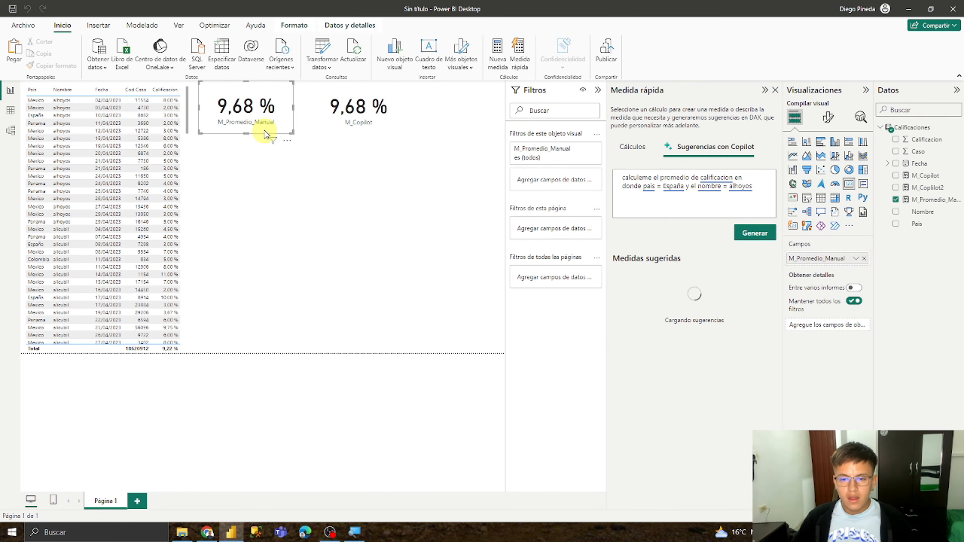
{"action": "left_click_drag", "start_coordinate": [266, 122], "coordinate": [259, 193]}
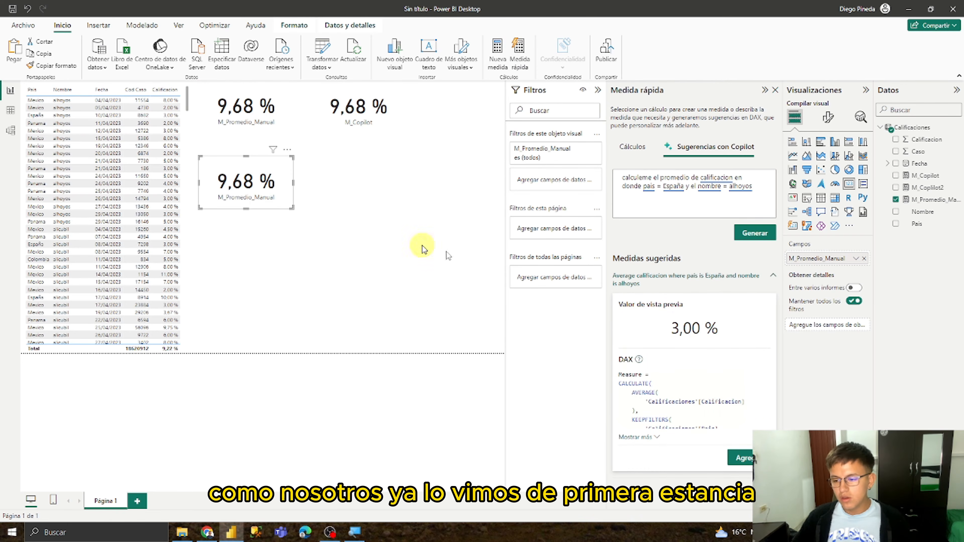
{"action": "left_click", "coordinate": [896, 199]}
{"action": "left_click", "coordinate": [896, 187]}
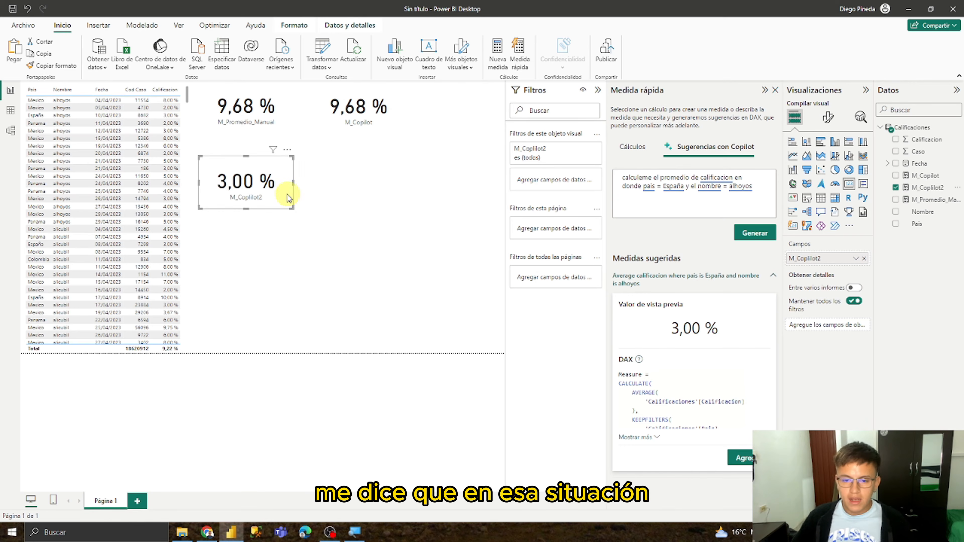
{"action": "left_click_drag", "start_coordinate": [287, 196], "coordinate": [296, 186]}
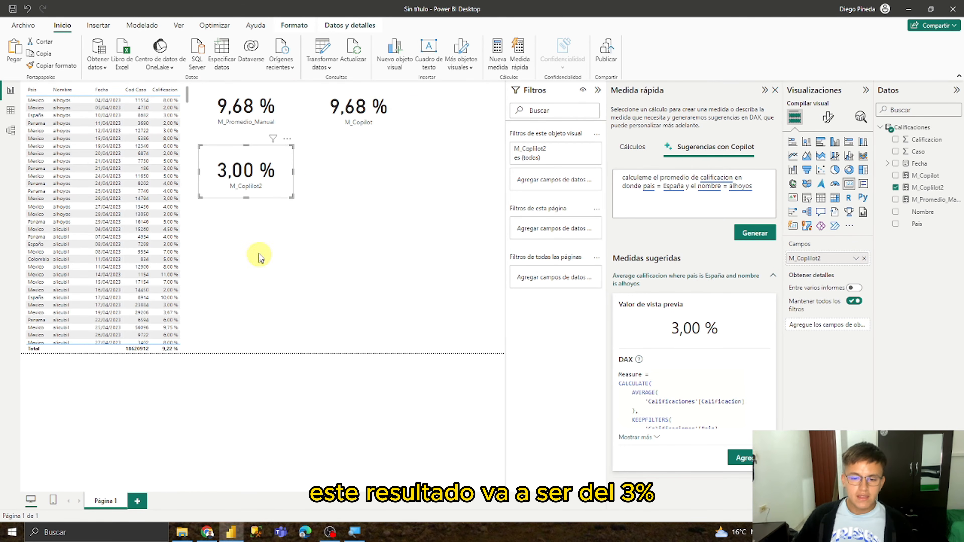
{"action": "left_click", "coordinate": [303, 237]}
Select the M_Copilot2 card and review the suggested measure's full DAX.
{"action": "left_click", "coordinate": [275, 186]}
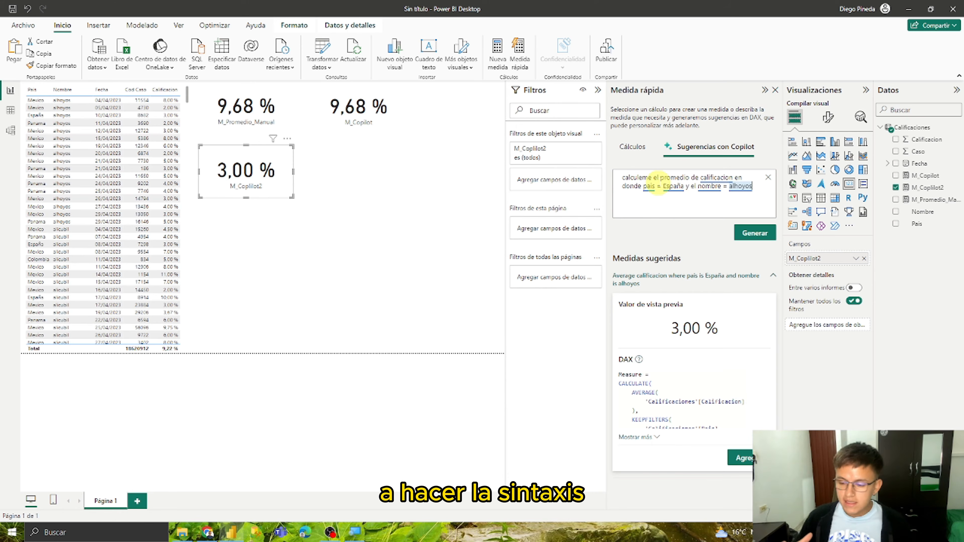
{"action": "left_click", "coordinate": [656, 438]}
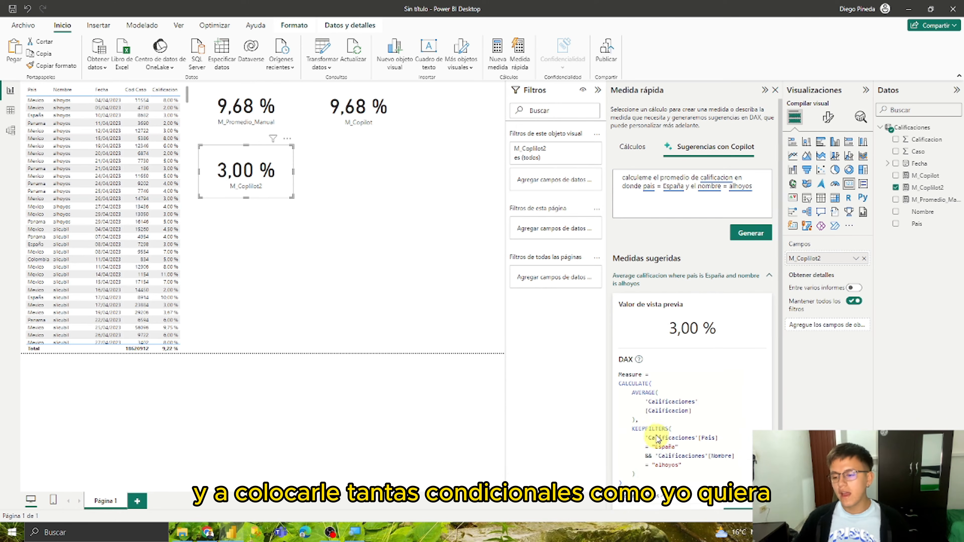
{"action": "scroll", "coordinate": [657, 429], "scroll_direction": "down", "scroll_amount": 2}
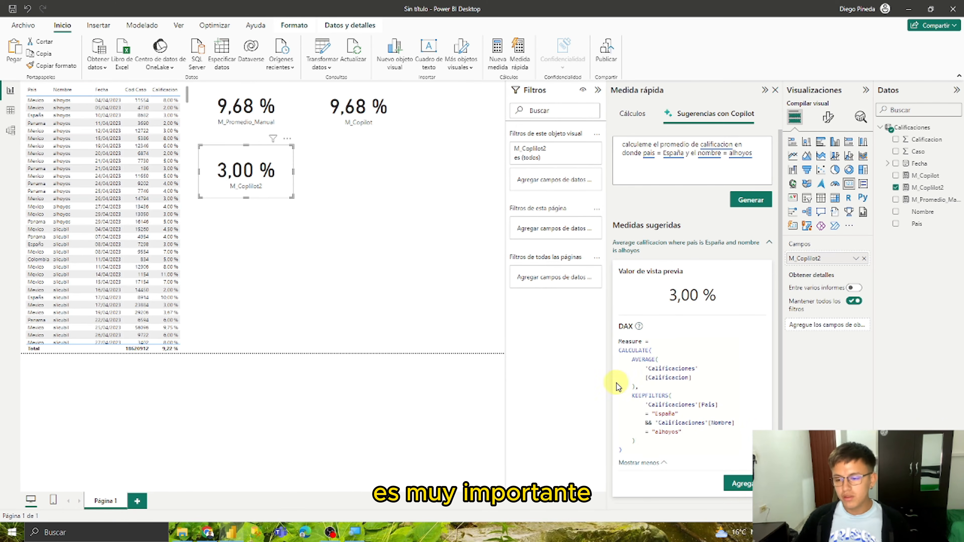
Nudge the 3,00 % M_Copilot2 card slightly upward beneath M_Promedio_Manual.
{"action": "left_click", "coordinate": [302, 251]}
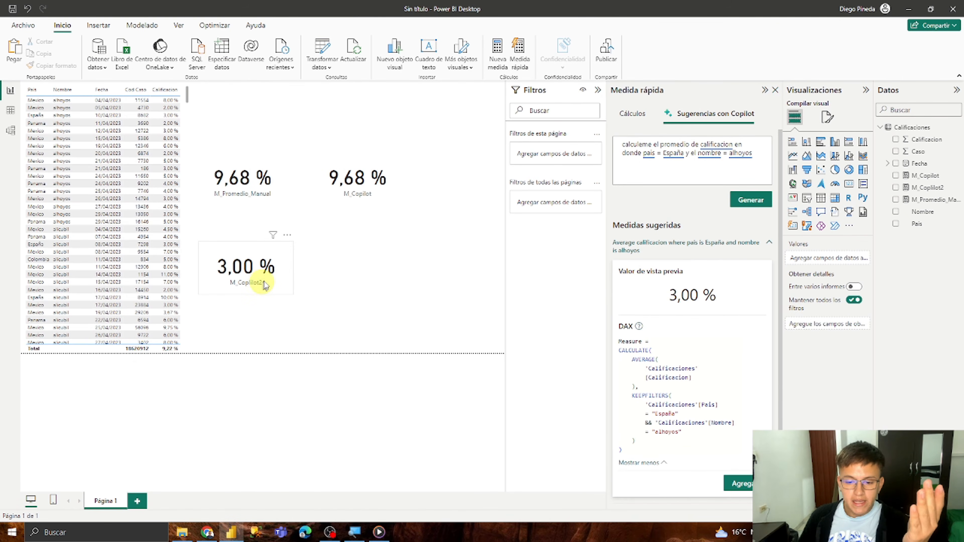
{"action": "left_click_drag", "start_coordinate": [260, 282], "coordinate": [263, 266]}
{"action": "left_click", "coordinate": [387, 269]}
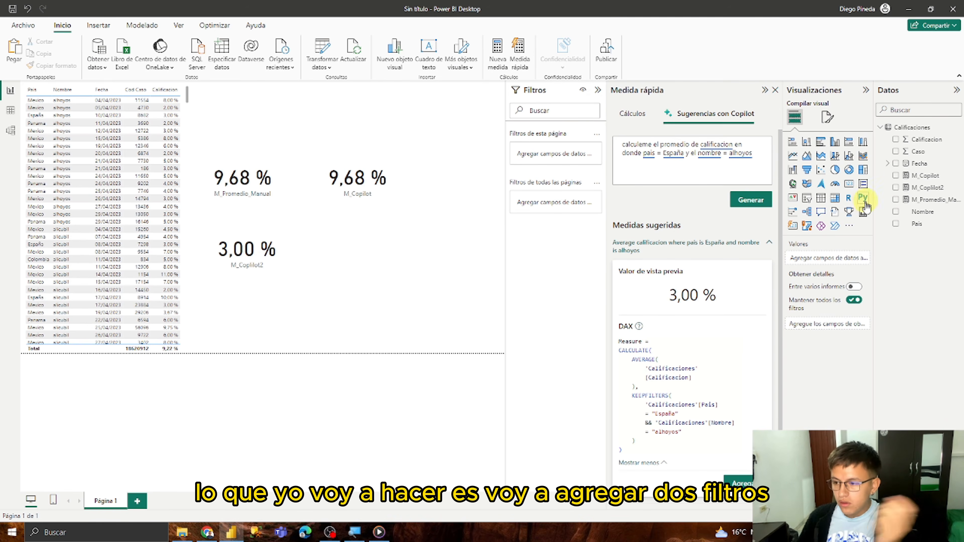
Add a Pais slicer and select España, so the table averages 8,41 %.
{"action": "left_click", "coordinate": [813, 197]}
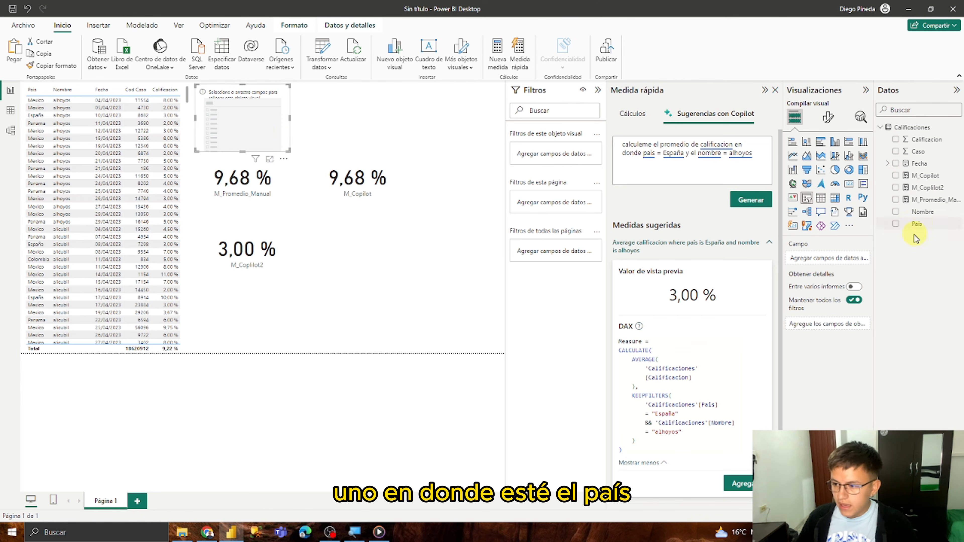
{"action": "left_click", "coordinate": [918, 224]}
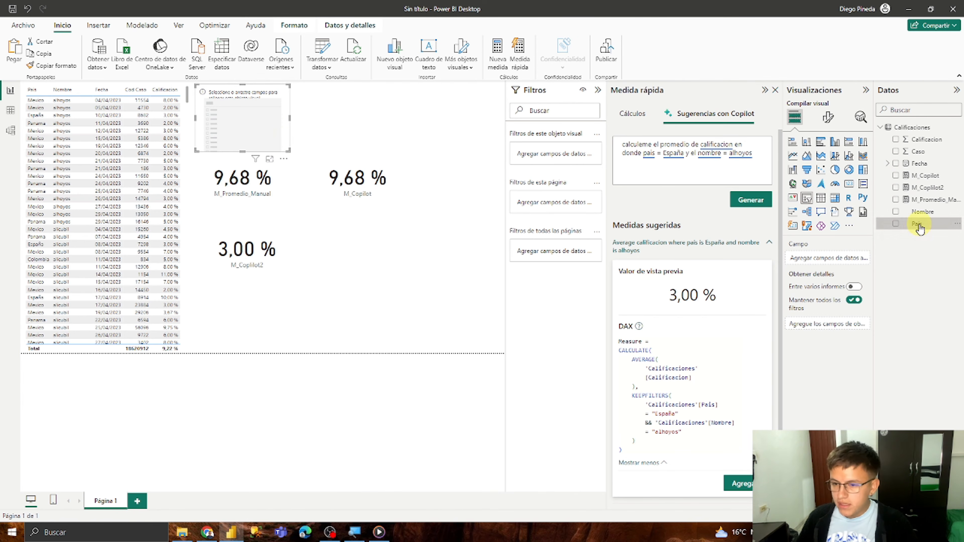
{"action": "left_click", "coordinate": [894, 225]}
{"action": "left_click", "coordinate": [214, 109]}
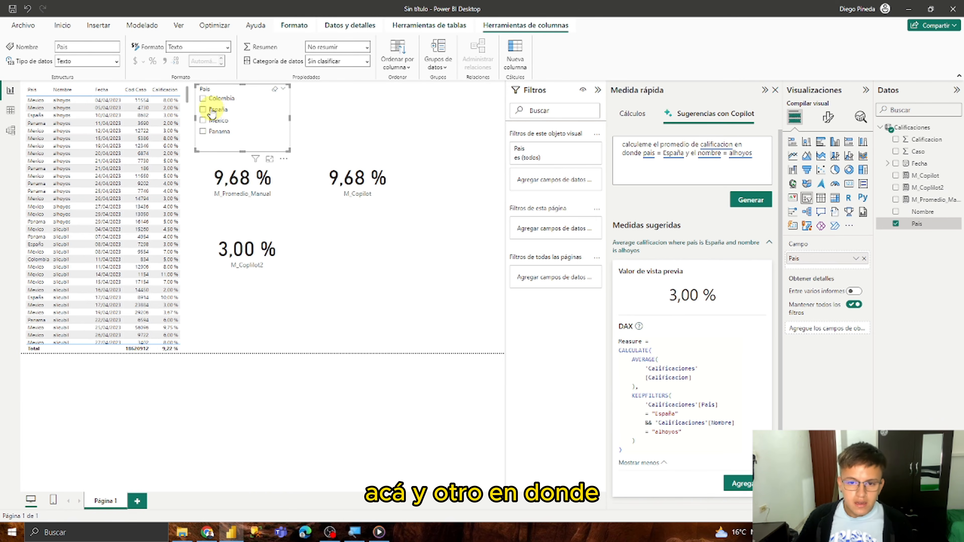
{"action": "left_click", "coordinate": [333, 120]}
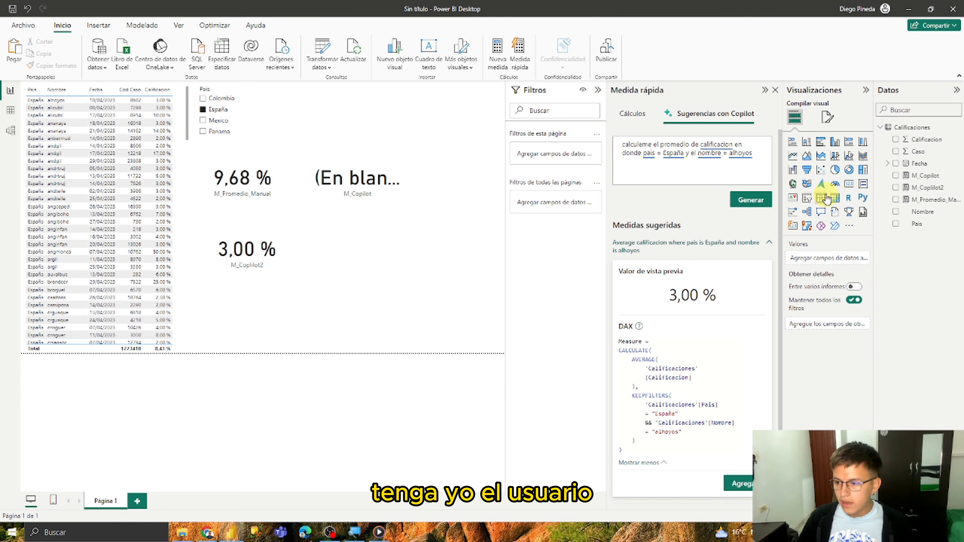
Add a Nombre slicer set to alhoyos, leaving one España row at 3,00 %.
{"action": "left_click", "coordinate": [806, 197]}
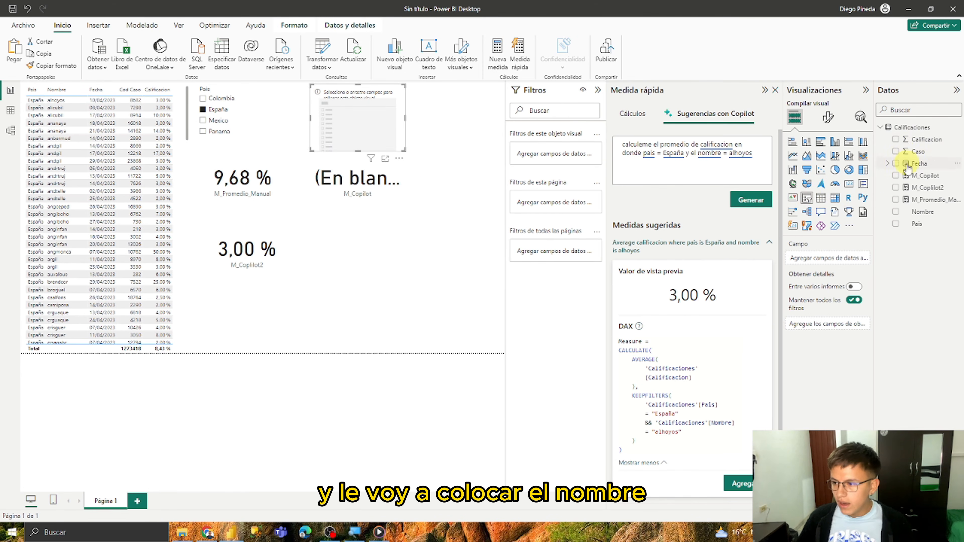
{"action": "left_click", "coordinate": [896, 212]}
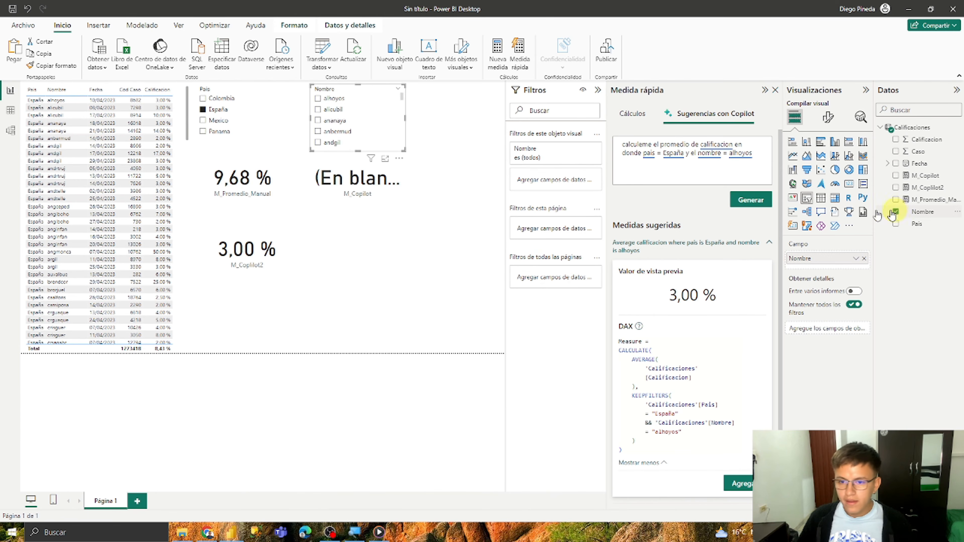
{"action": "left_click", "coordinate": [318, 99]}
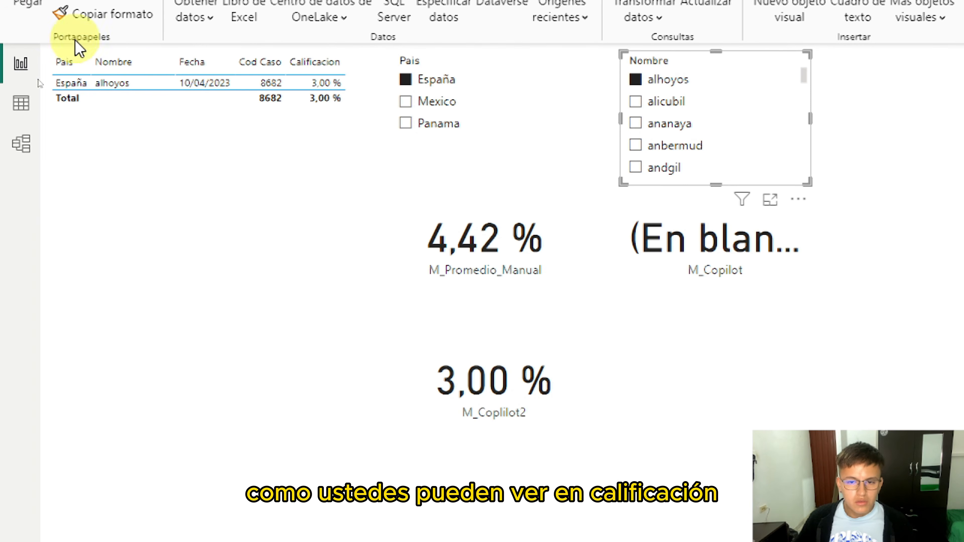
{"action": "left_click", "coordinate": [301, 97]}
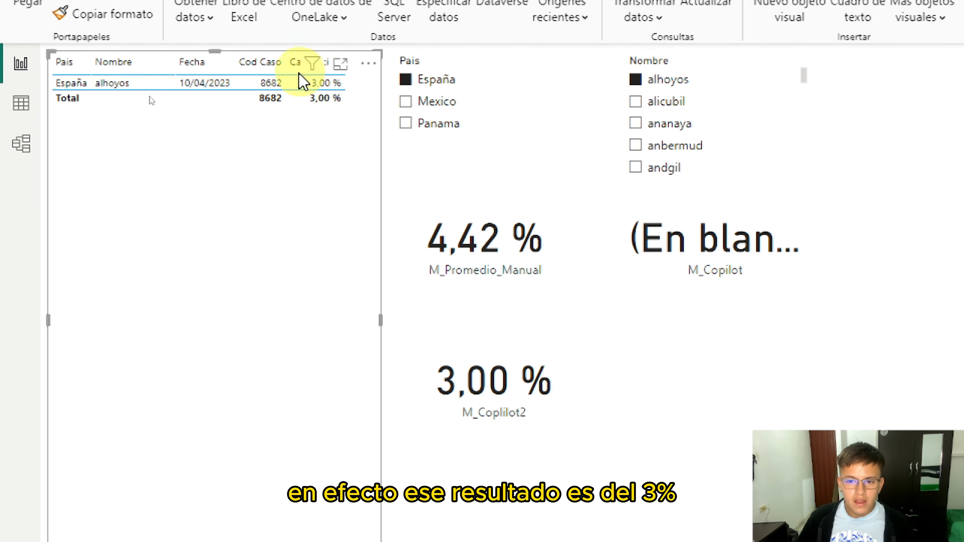